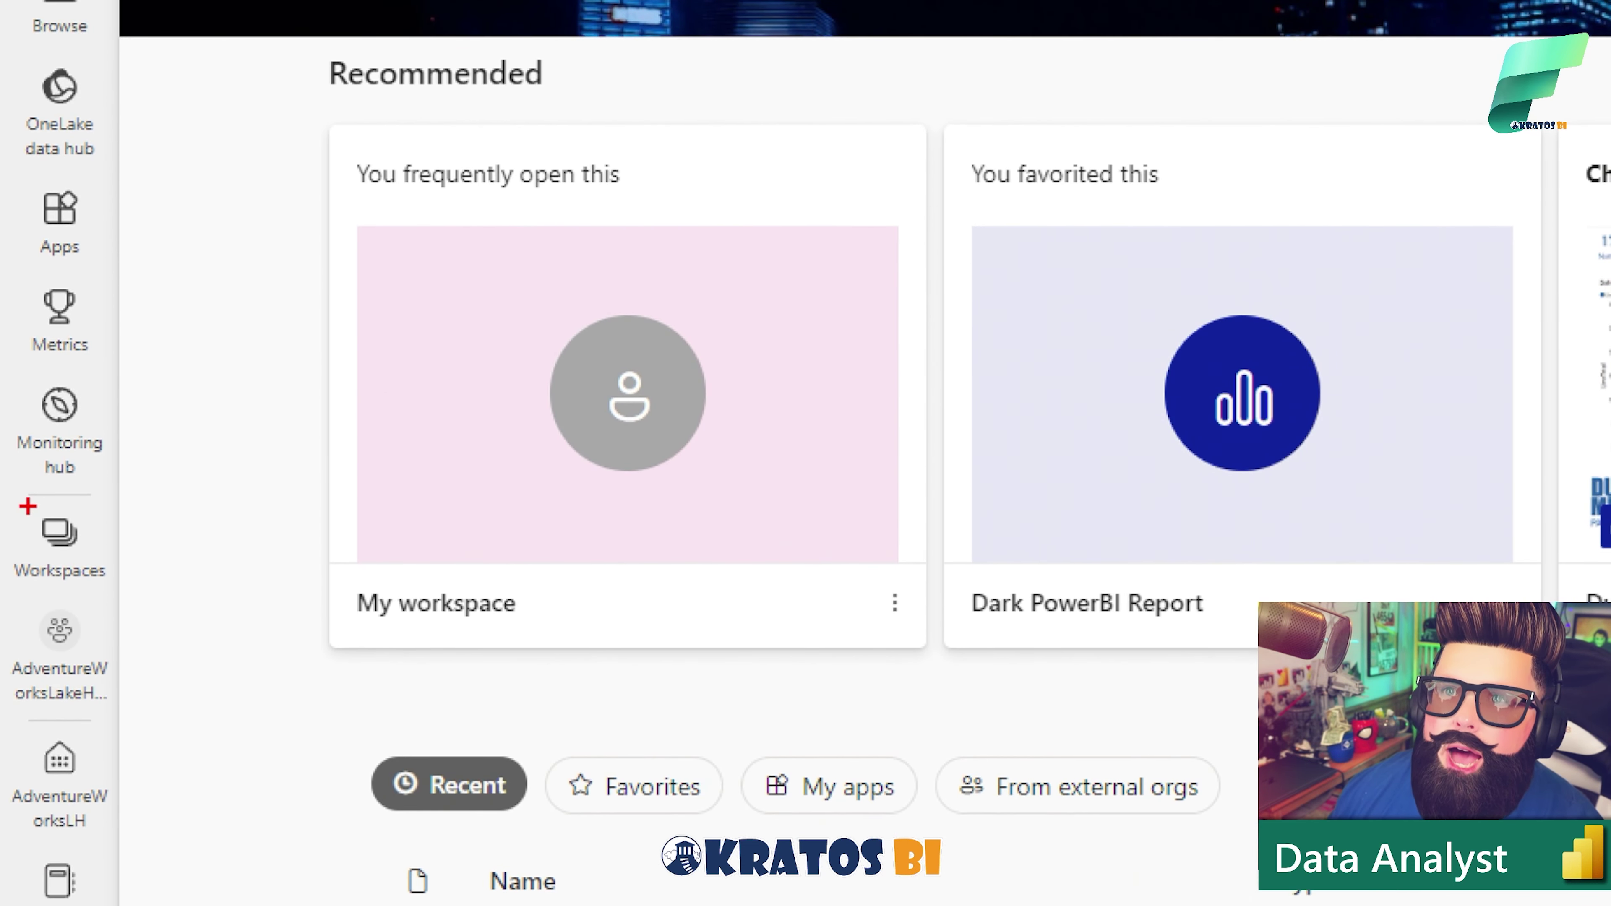
Open the Monitoring hub and review the recent dataset, dataflow and datamart activities
{"action": "left_click_drag", "start_coordinate": [308, 472], "coordinate": [130, 489]}
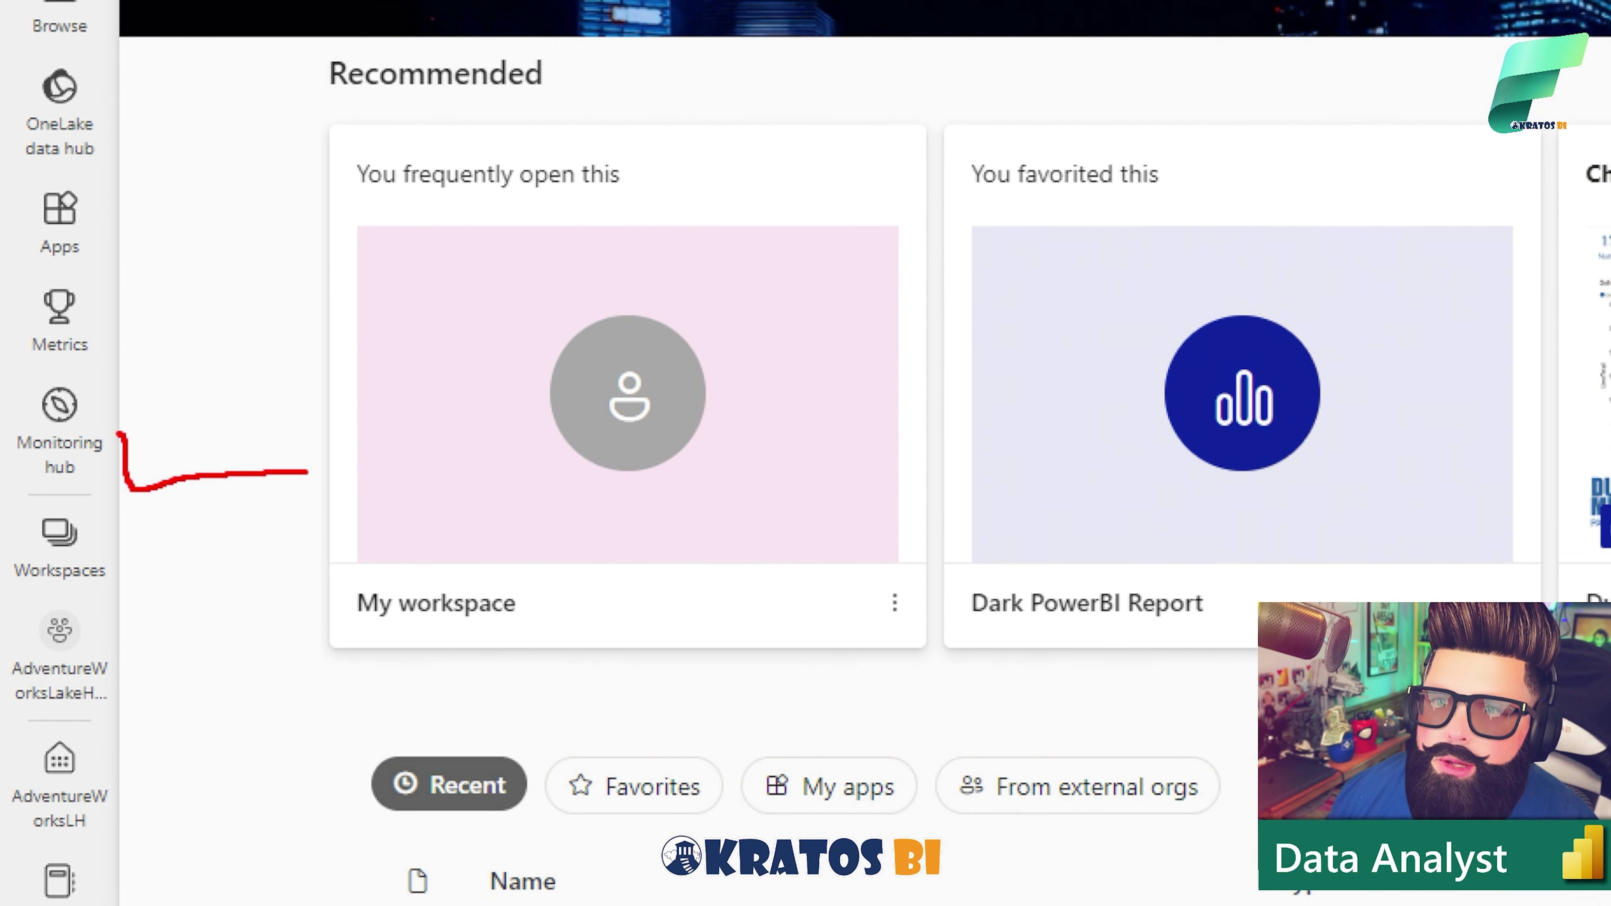
{"action": "mouse_move", "coordinate": [120, 431]}
{"action": "left_mouse_down"}
{"action": "mouse_move", "coordinate": [189, 386]}
{"action": "mouse_move", "coordinate": [132, 407]}
{"action": "mouse_move", "coordinate": [122, 384]}
{"action": "mouse_move", "coordinate": [160, 409]}
{"action": "mouse_move", "coordinate": [130, 439]}
{"action": "mouse_move", "coordinate": [125, 499]}
{"action": "mouse_move", "coordinate": [2, 440]}
{"action": "mouse_move", "coordinate": [58, 322]}
{"action": "mouse_move", "coordinate": [122, 437]}
{"action": "mouse_move", "coordinate": [166, 448]}
{"action": "left_mouse_up"}
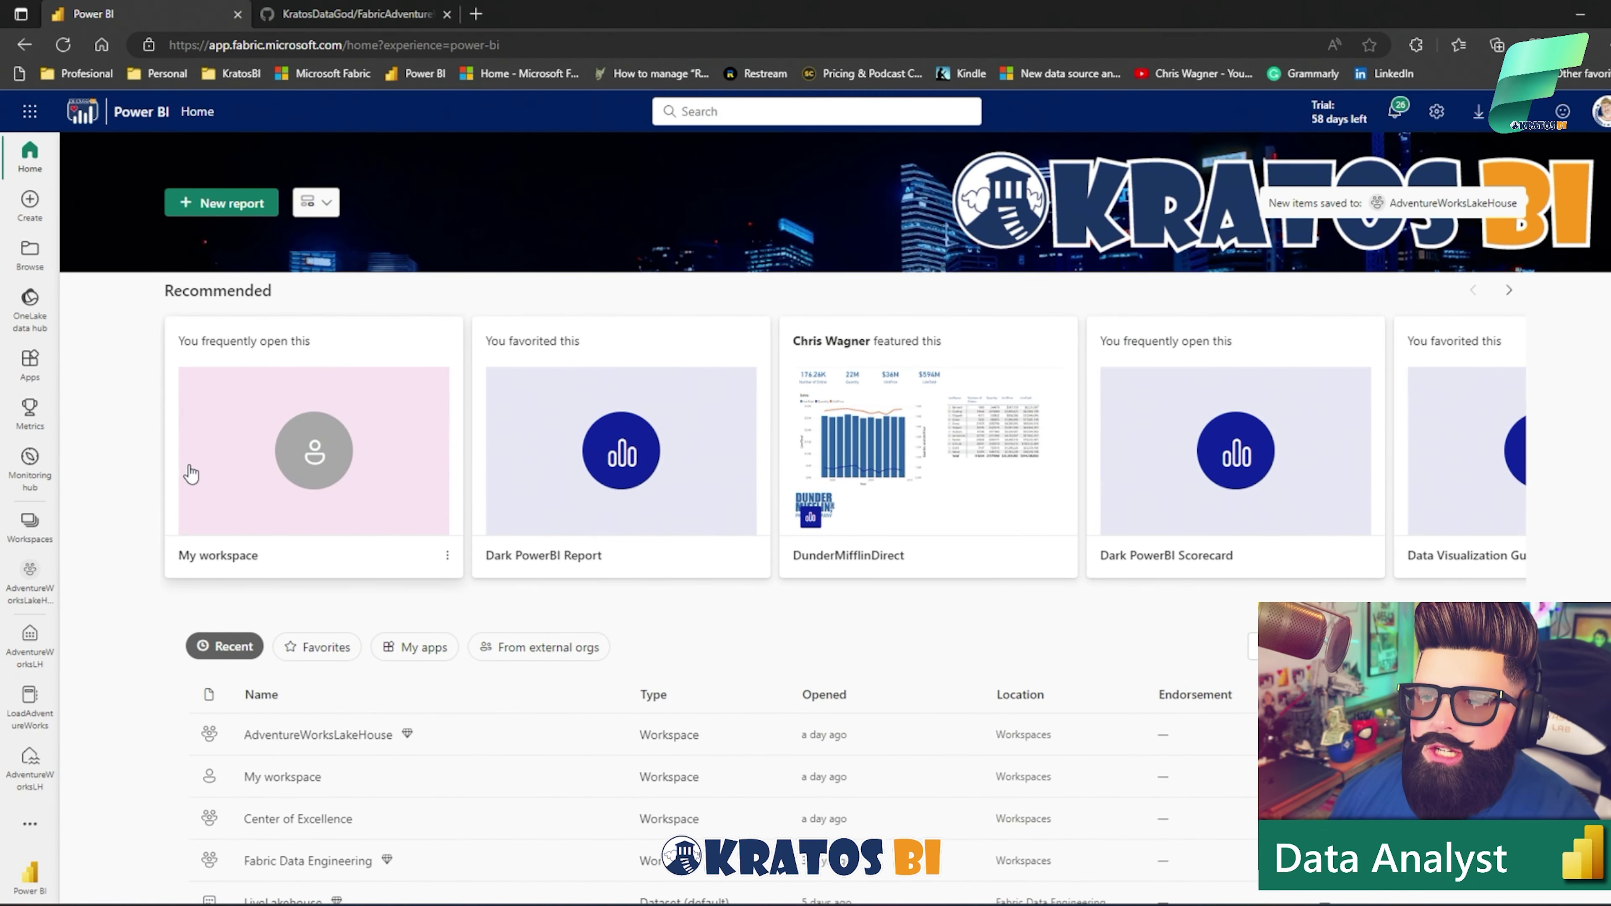
{"action": "left_click", "coordinate": [85, 440]}
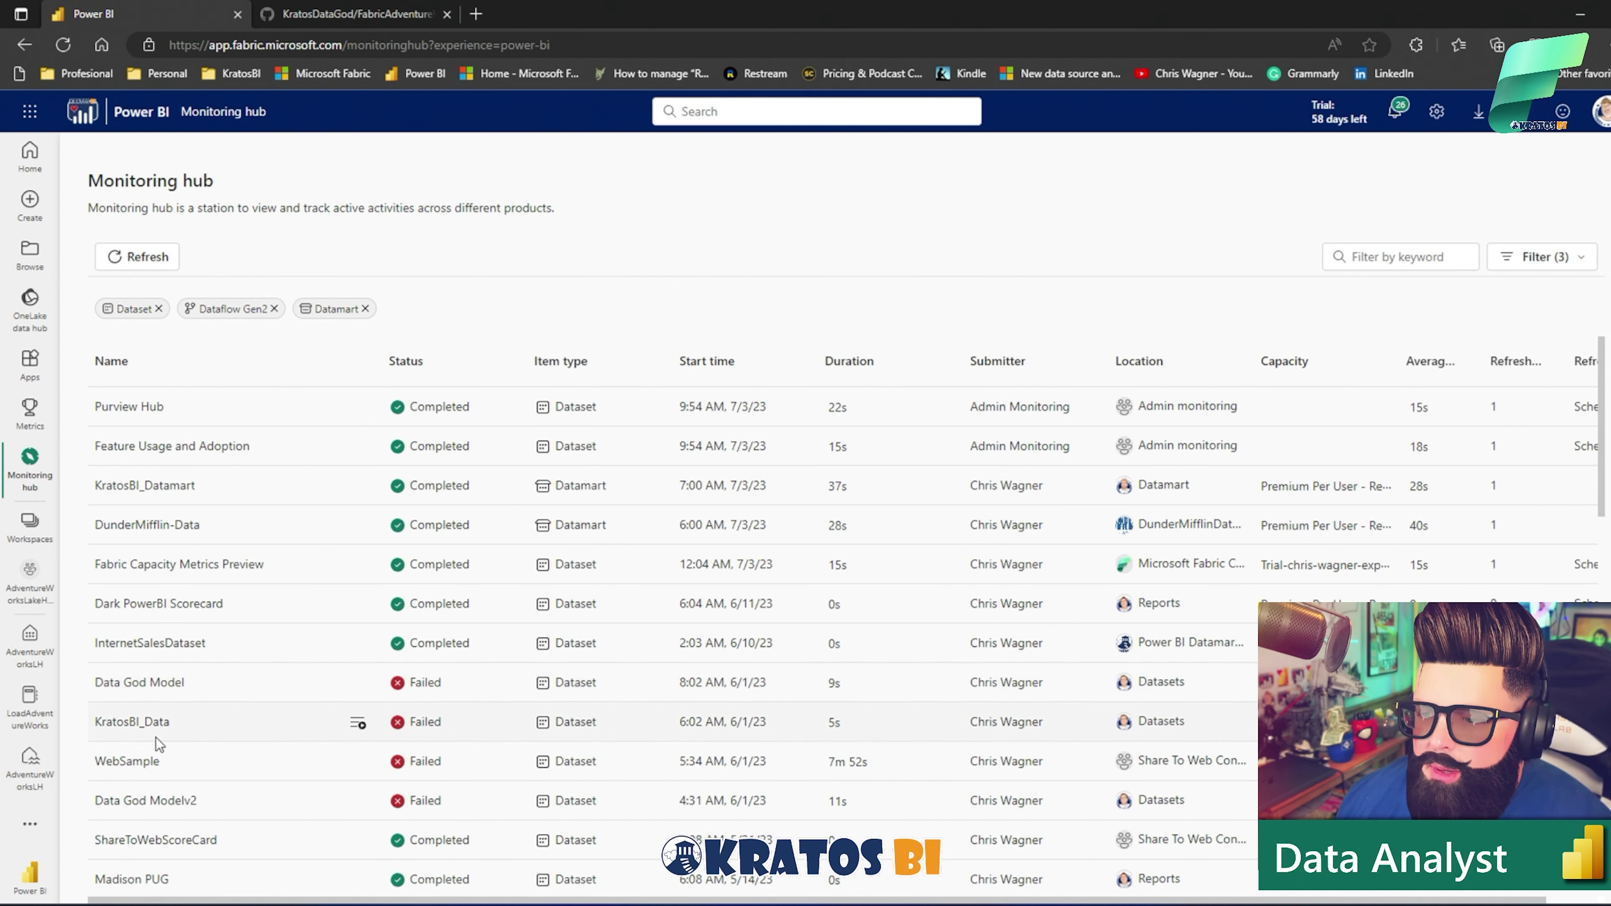
{"action": "scroll", "coordinate": [347, 752], "scroll_direction": "down", "scroll_amount": 1}
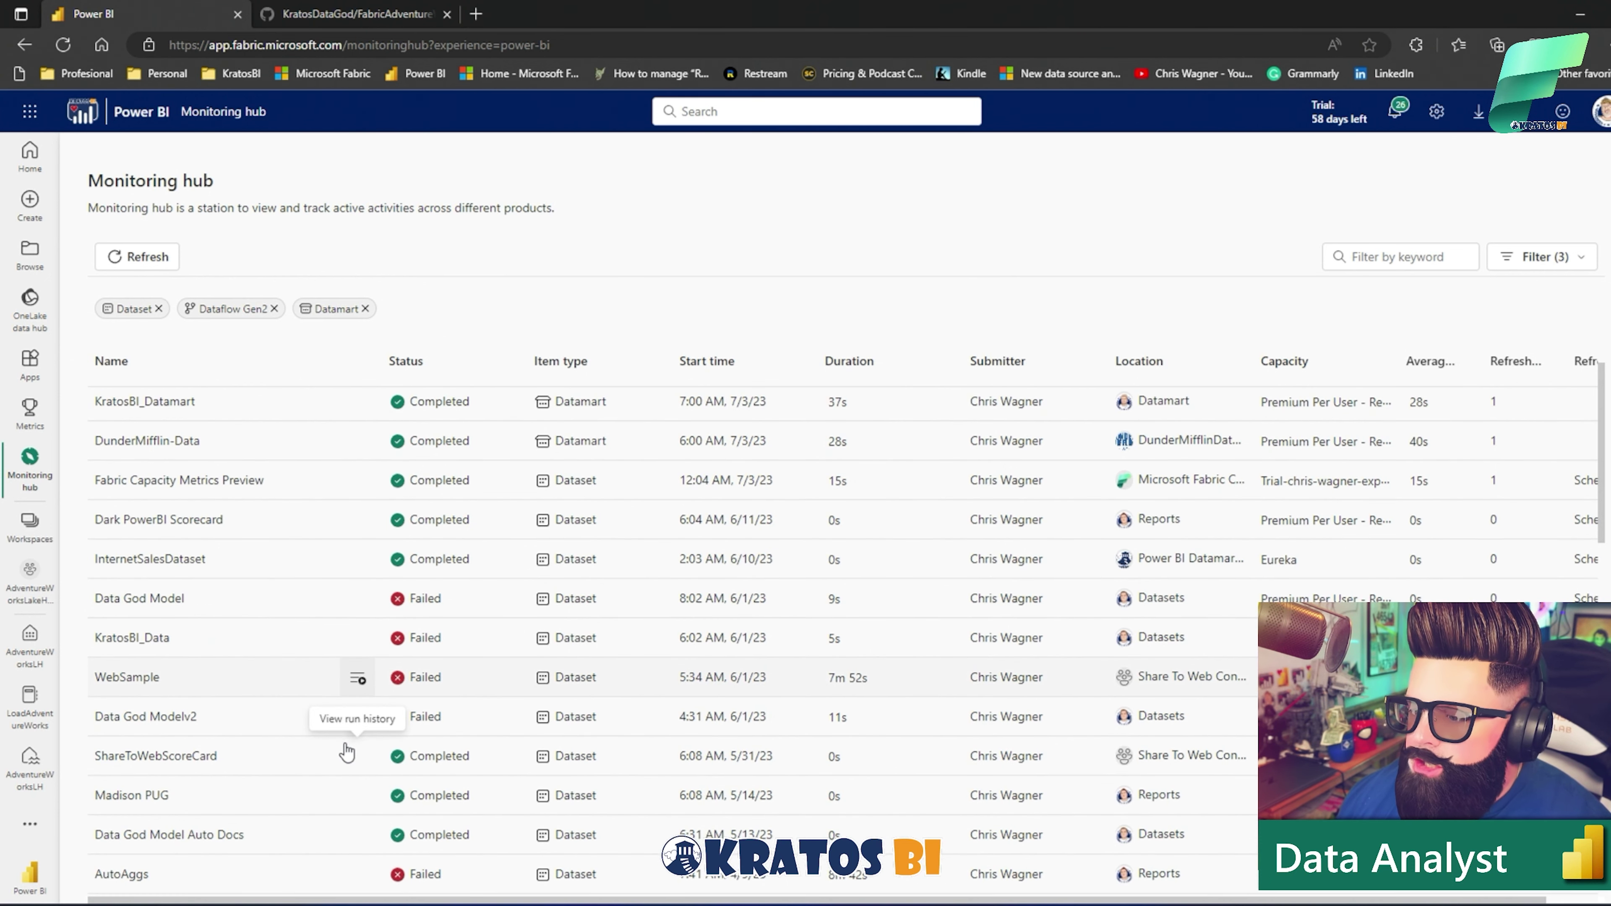
{"action": "scroll", "coordinate": [334, 648], "scroll_direction": "up", "scroll_amount": 1}
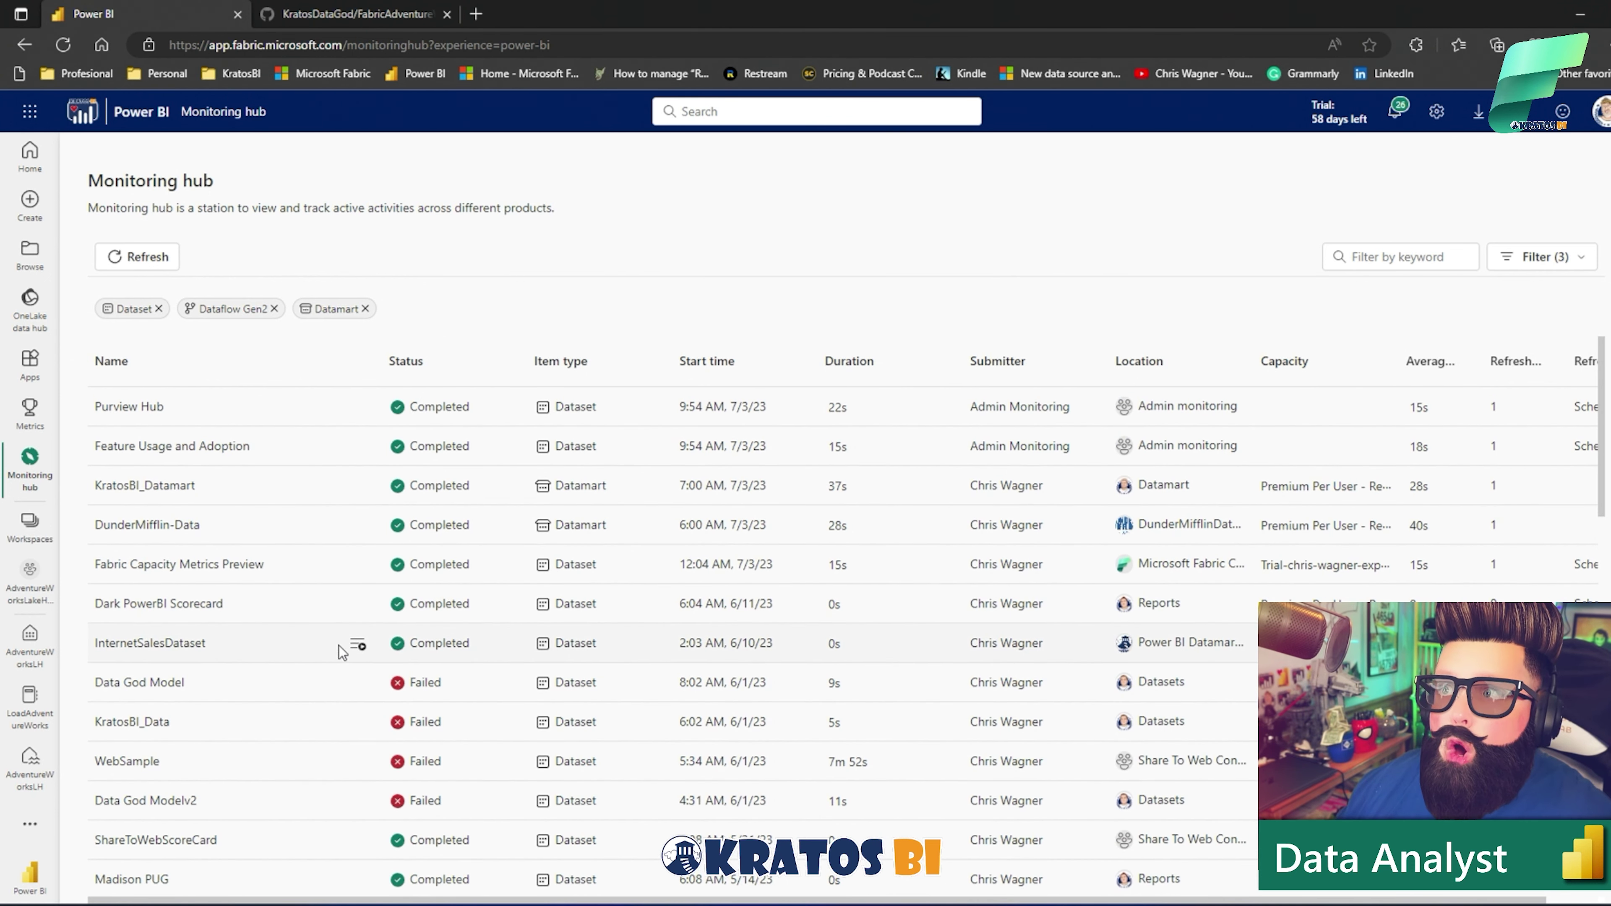
Show Data God Model's run history: four failed refreshes 5/29–6/1/23 after earlier completed runs
{"action": "left_click", "coordinate": [167, 694]}
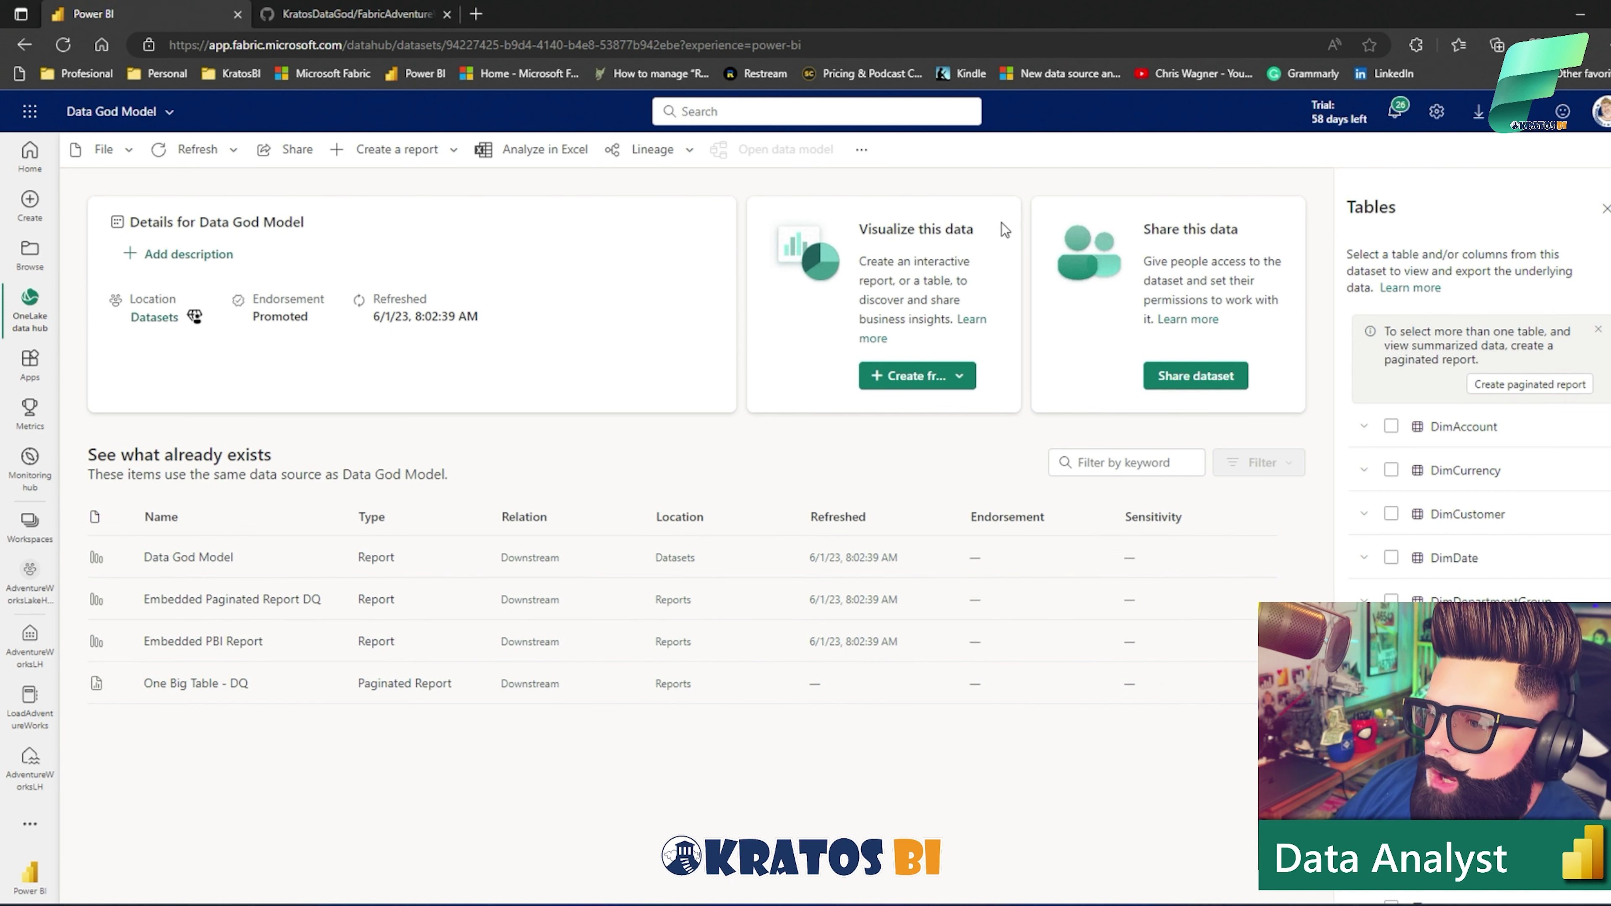
{"action": "key", "text": "alt+Left"}
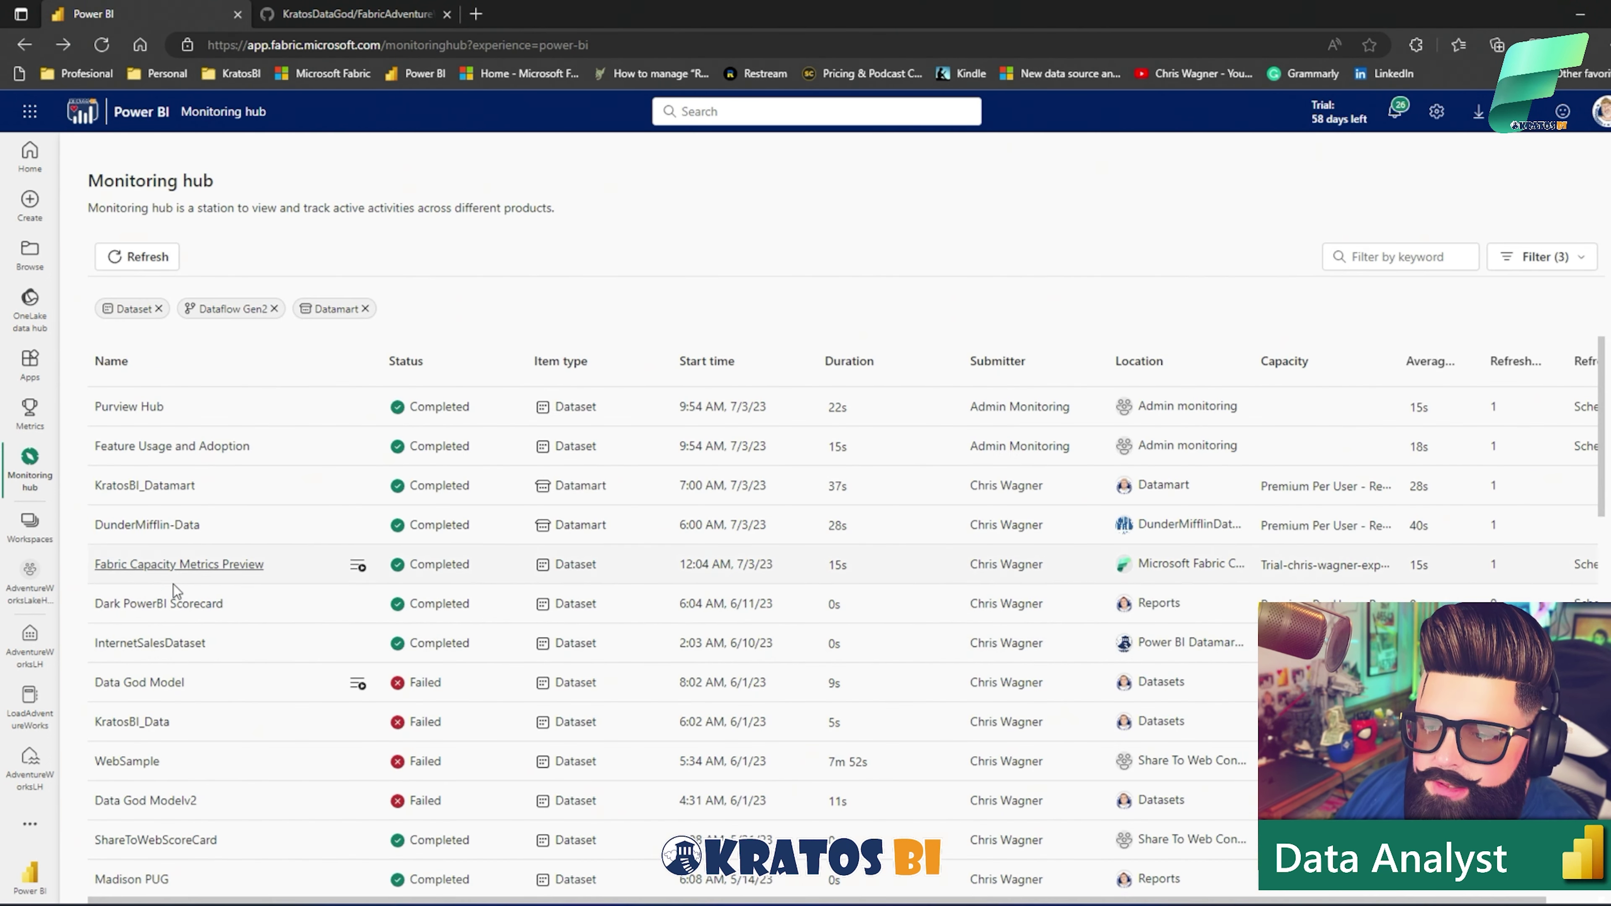
{"action": "left_click", "coordinate": [358, 684]}
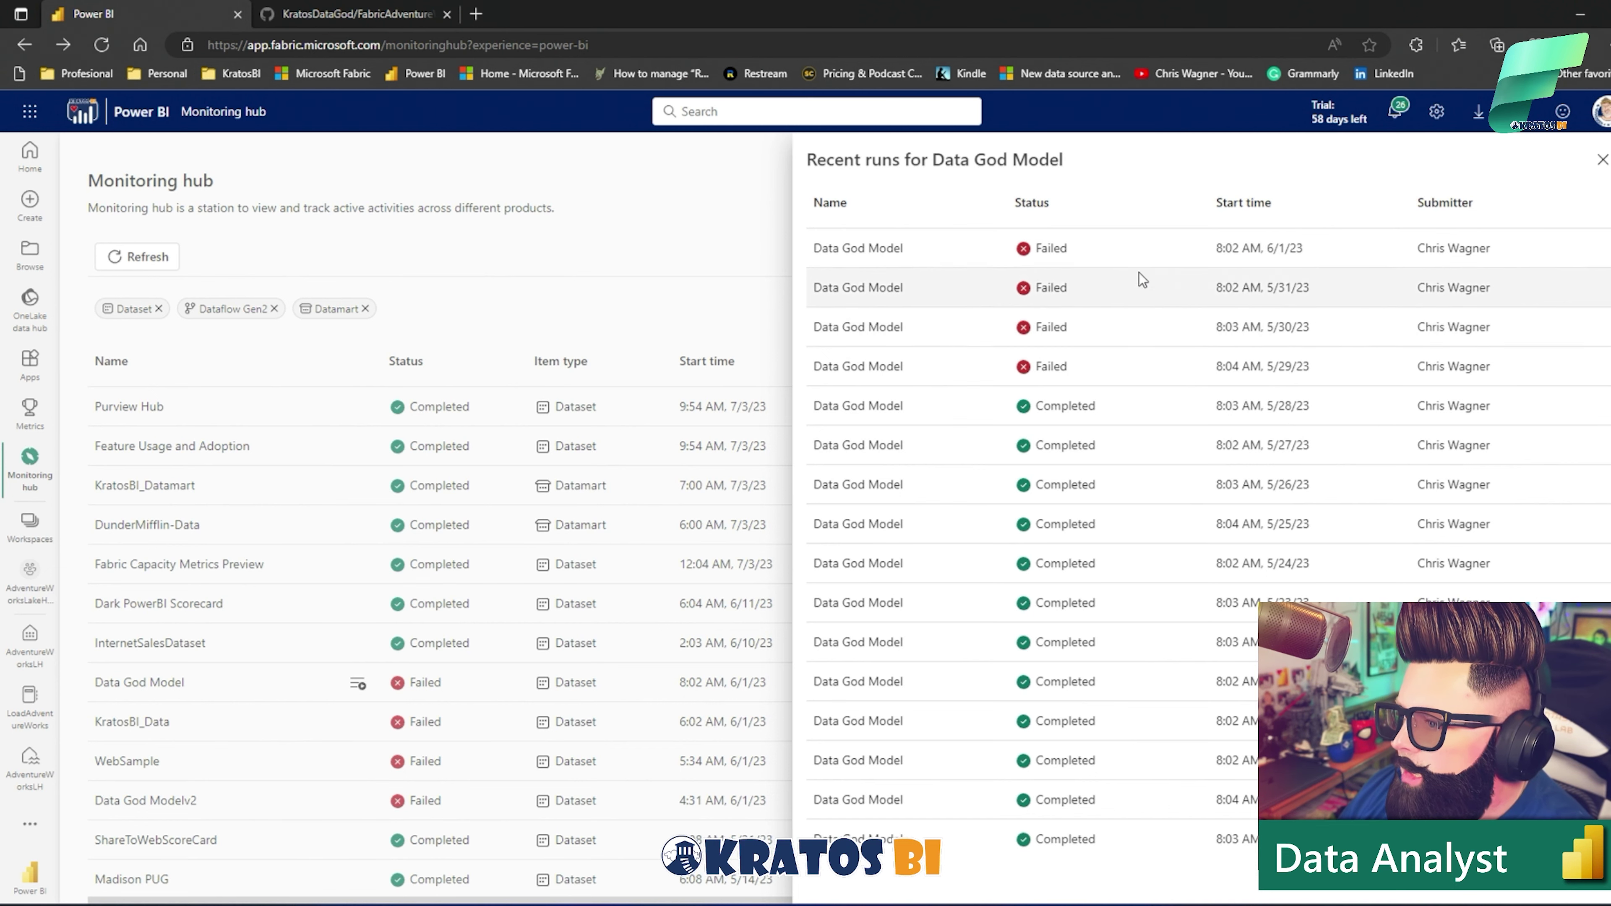
Close the run history and go to the Datasets workspace containing both Data God Model datasets
{"action": "left_click", "coordinate": [549, 261]}
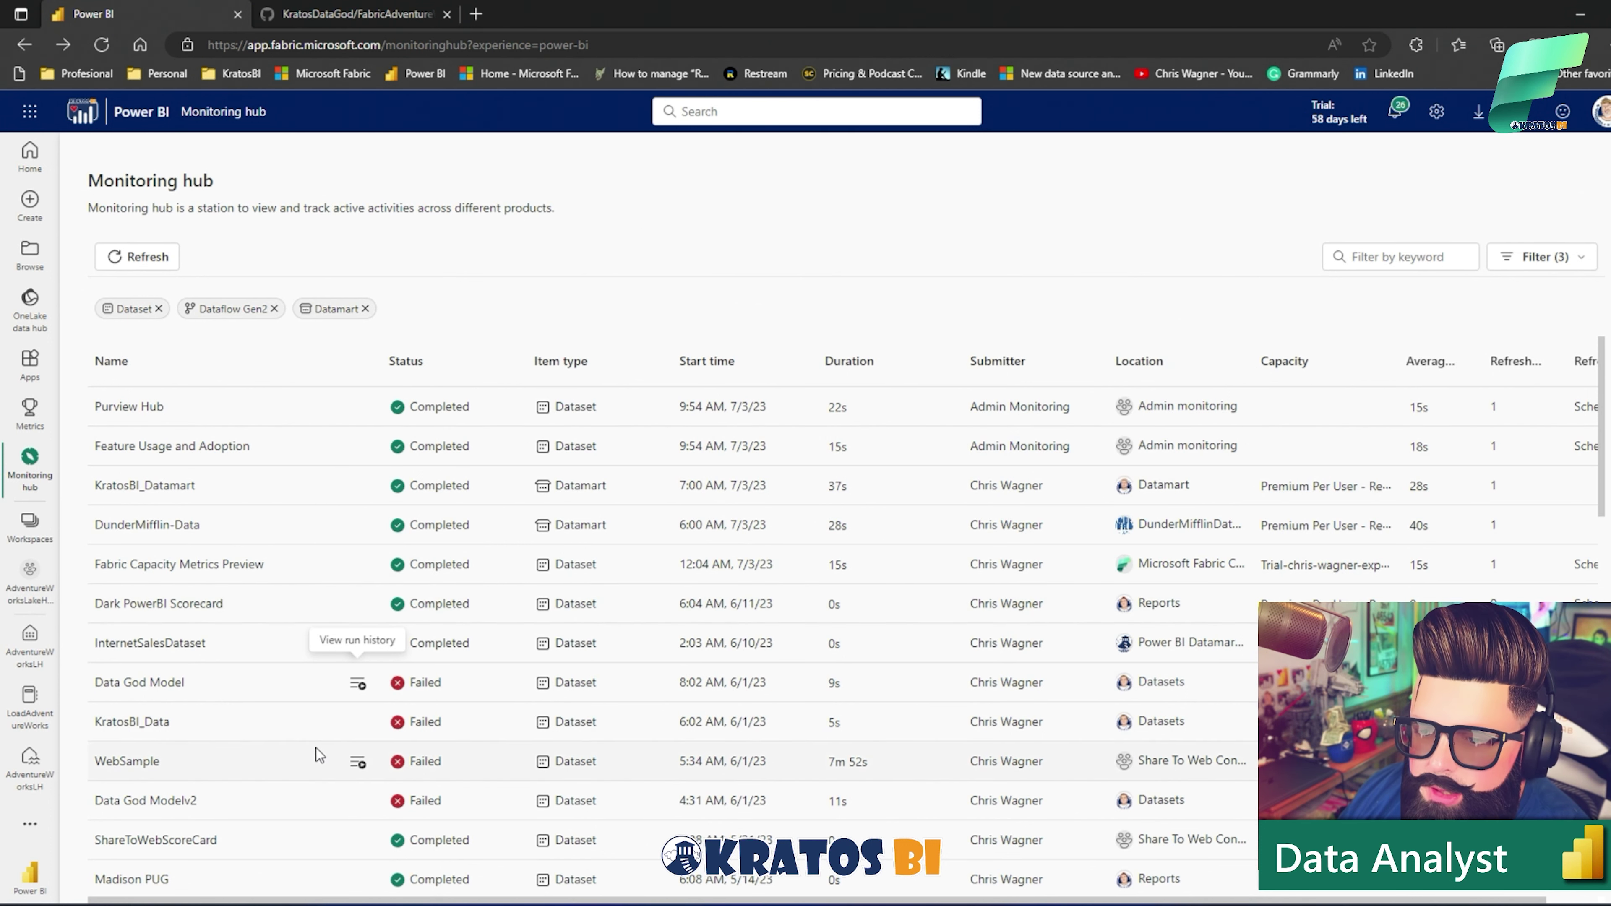
{"action": "left_click", "coordinate": [175, 689]}
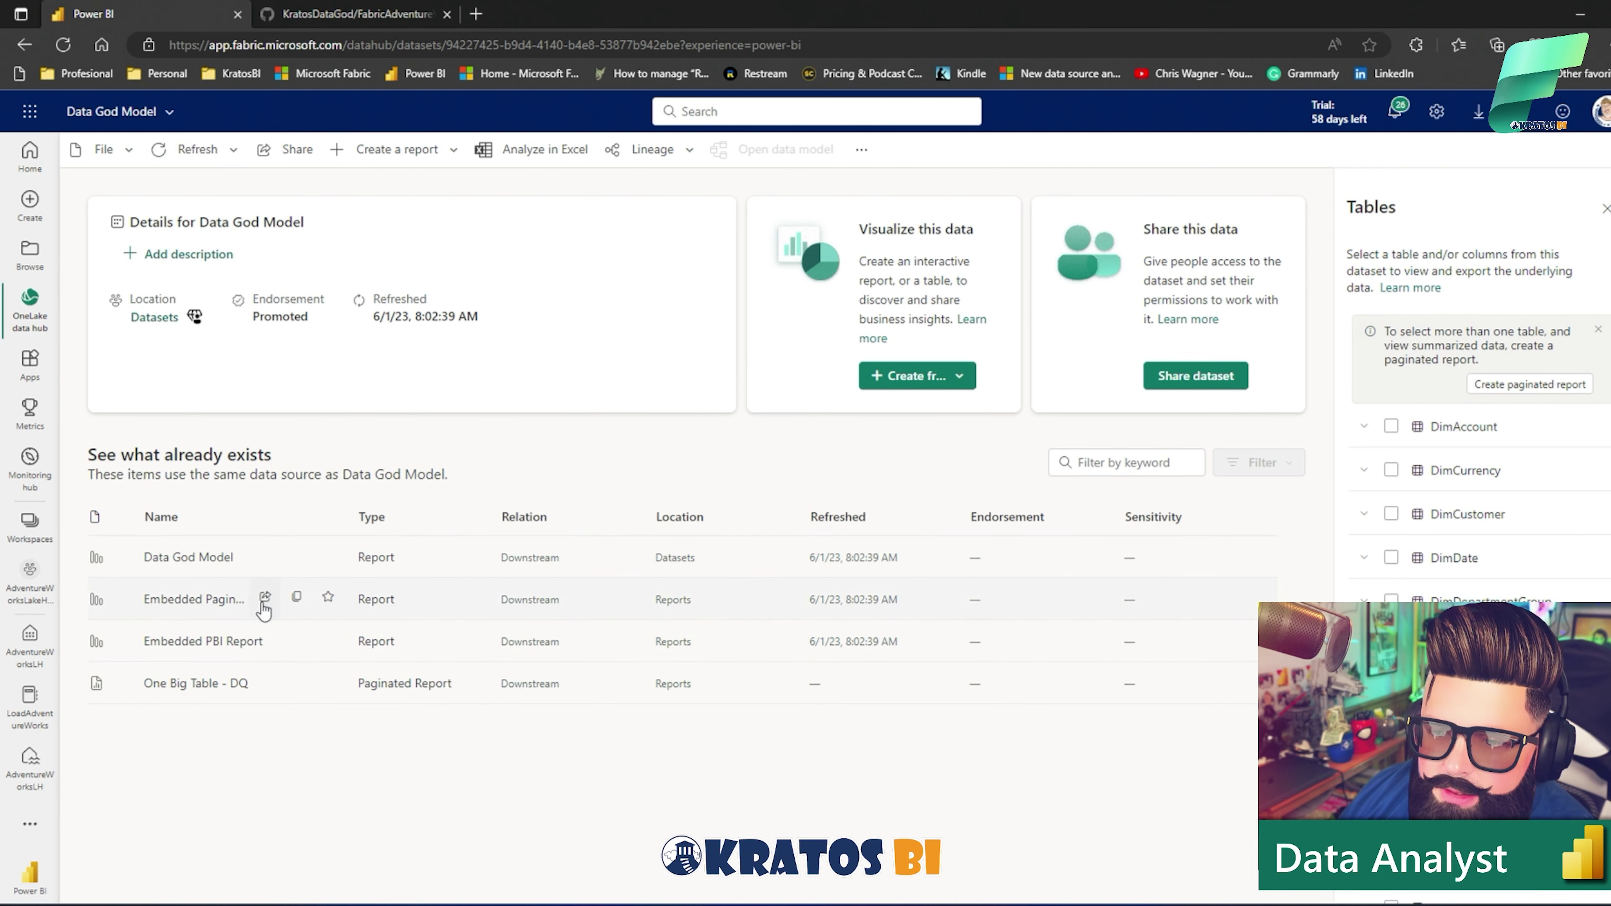
{"action": "key", "text": "alt+Left"}
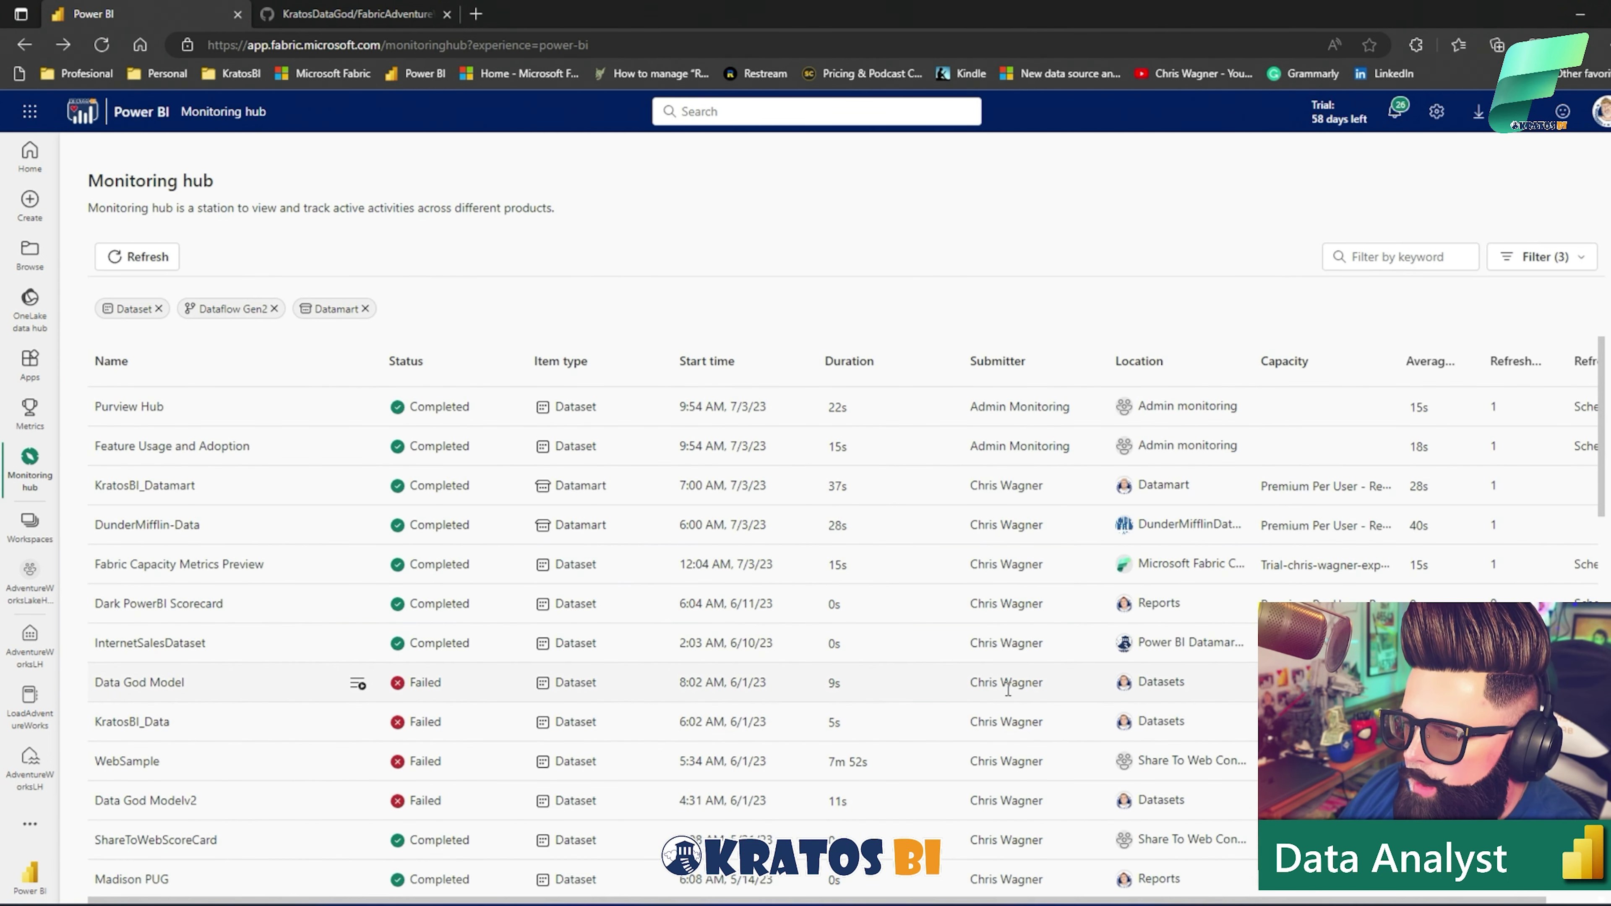
{"action": "left_click", "coordinate": [1160, 684]}
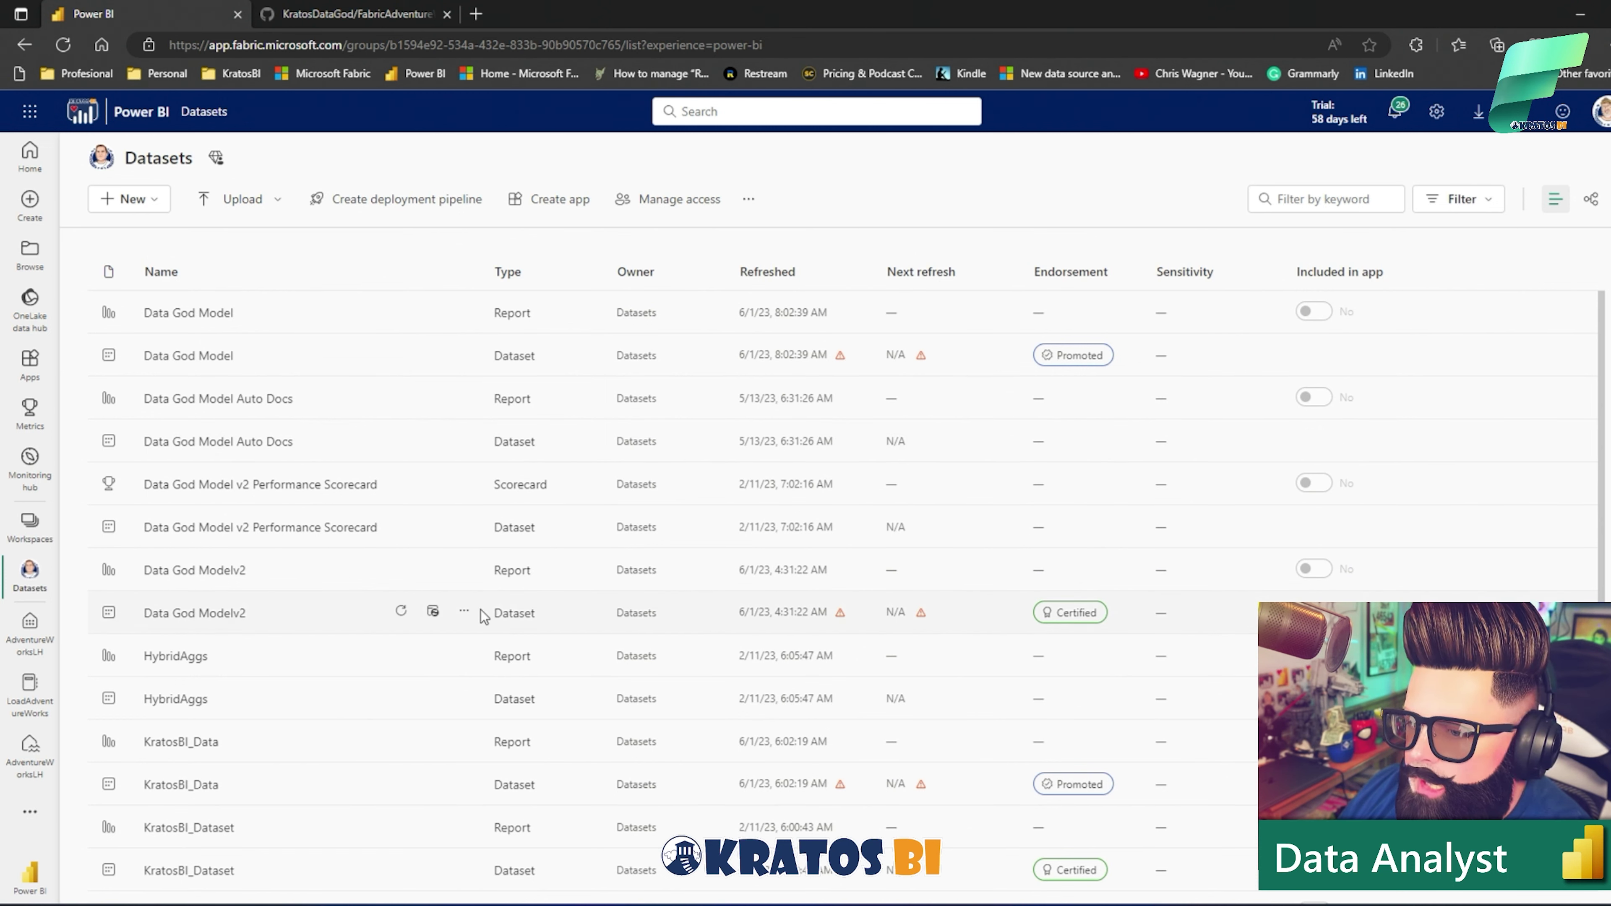
In Data God Modelv2 settings, map its SQL Server source to AdventureWorksDW2019 on the gateway and apply
{"action": "left_click", "coordinate": [463, 613]}
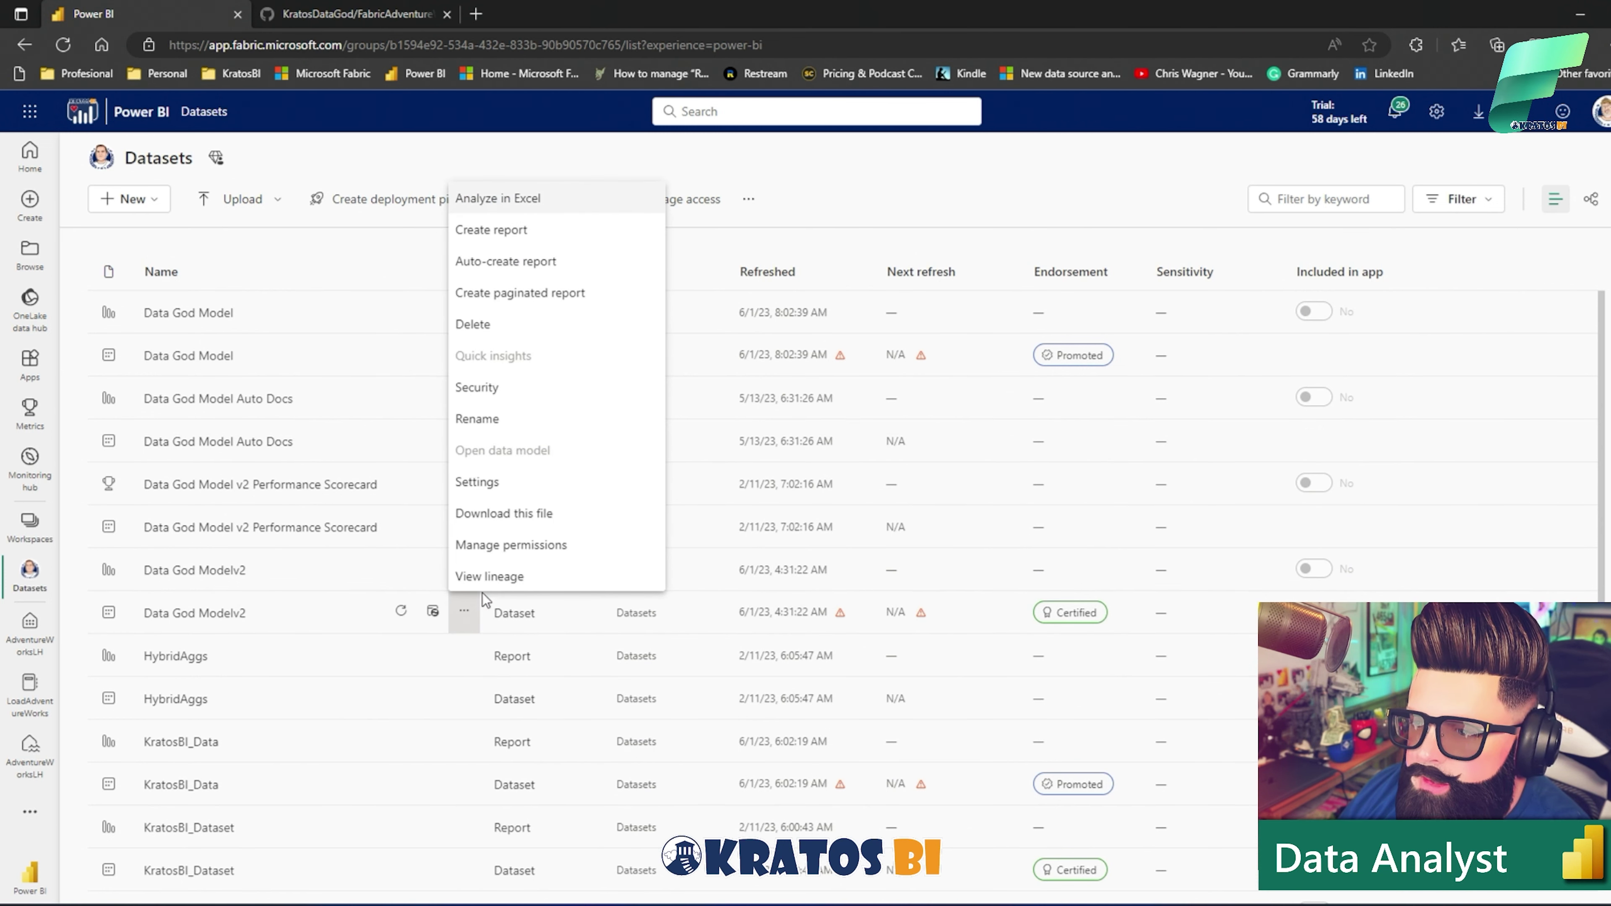
{"action": "left_click", "coordinate": [475, 483]}
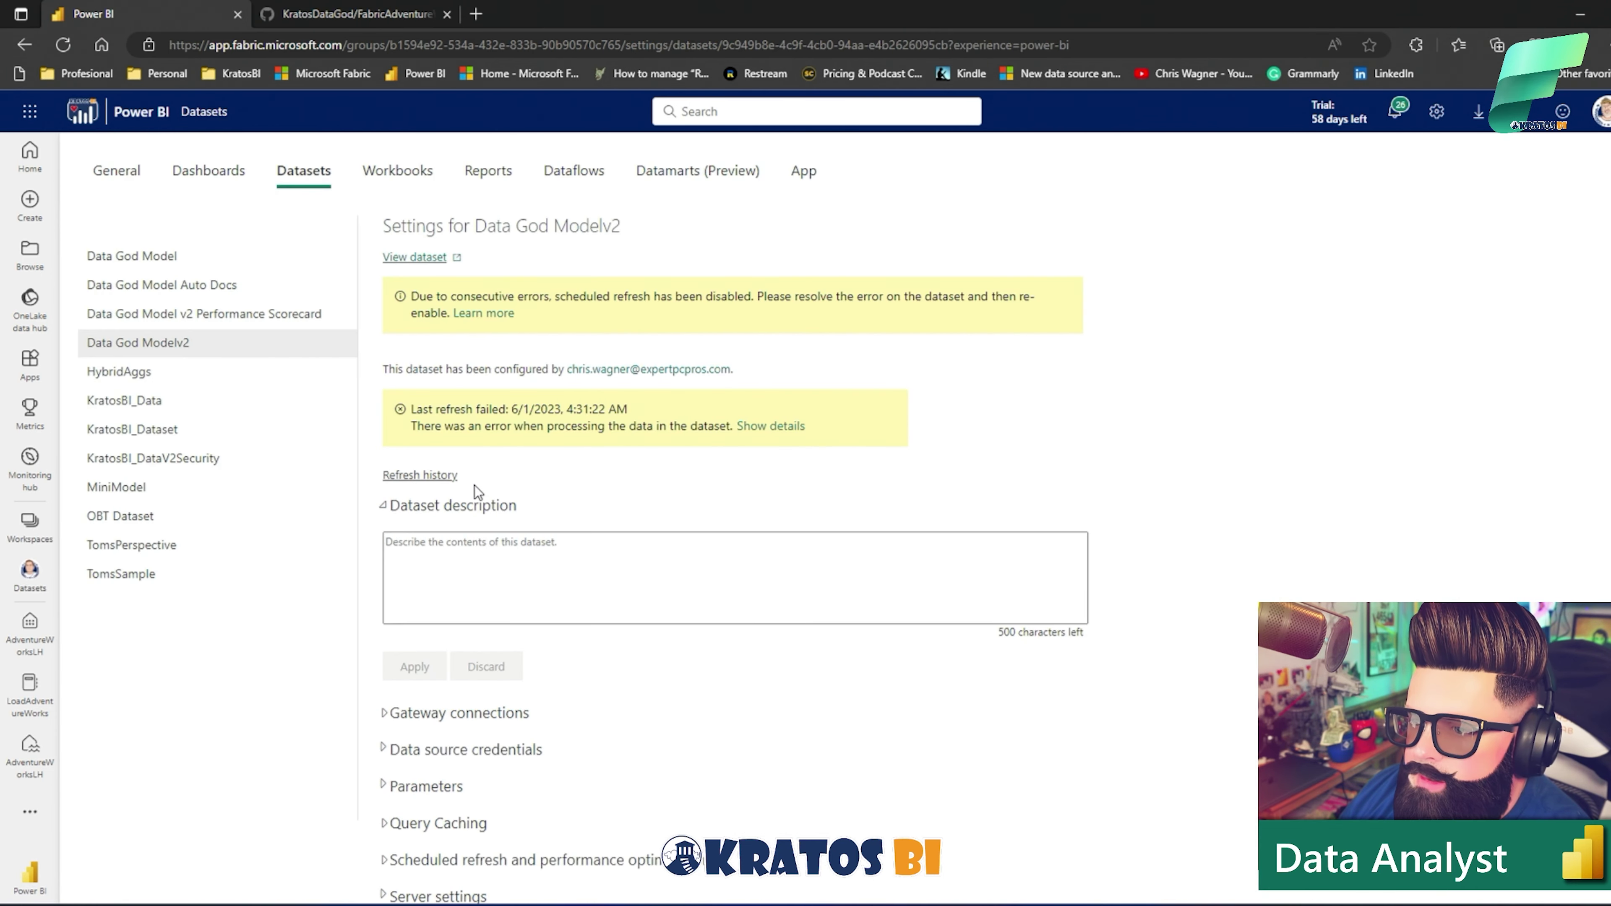
{"action": "left_click", "coordinate": [384, 712]}
{"action": "scroll", "coordinate": [388, 704], "scroll_direction": "down", "scroll_amount": 1}
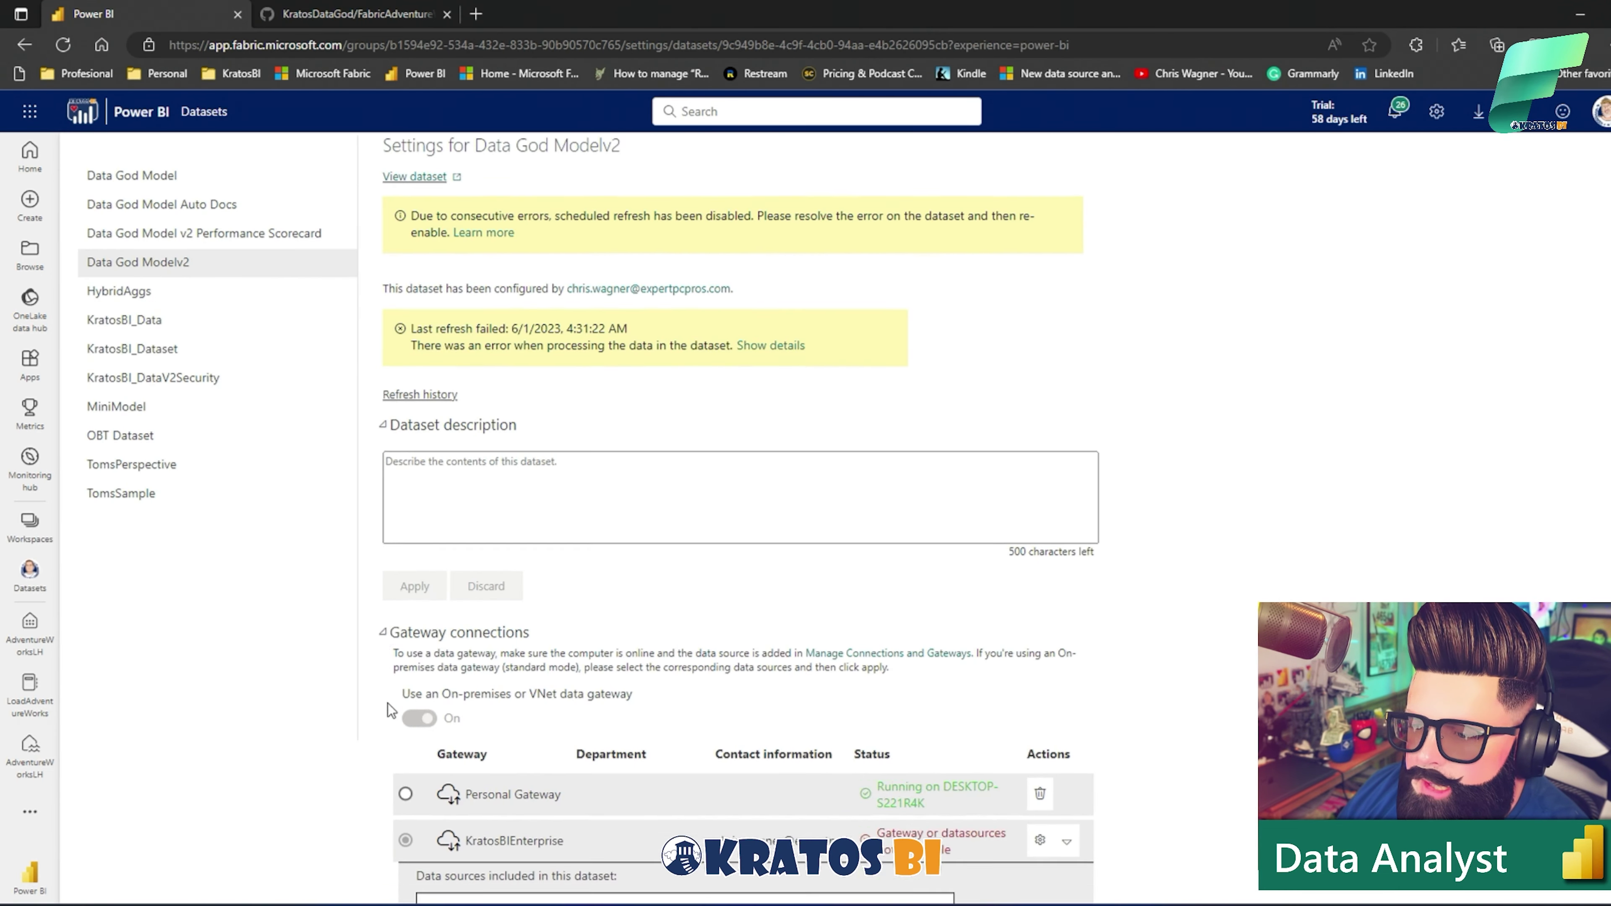
{"action": "scroll", "coordinate": [512, 586], "scroll_direction": "down", "scroll_amount": 7}
{"action": "scroll", "coordinate": [519, 576], "scroll_direction": "up", "scroll_amount": 3}
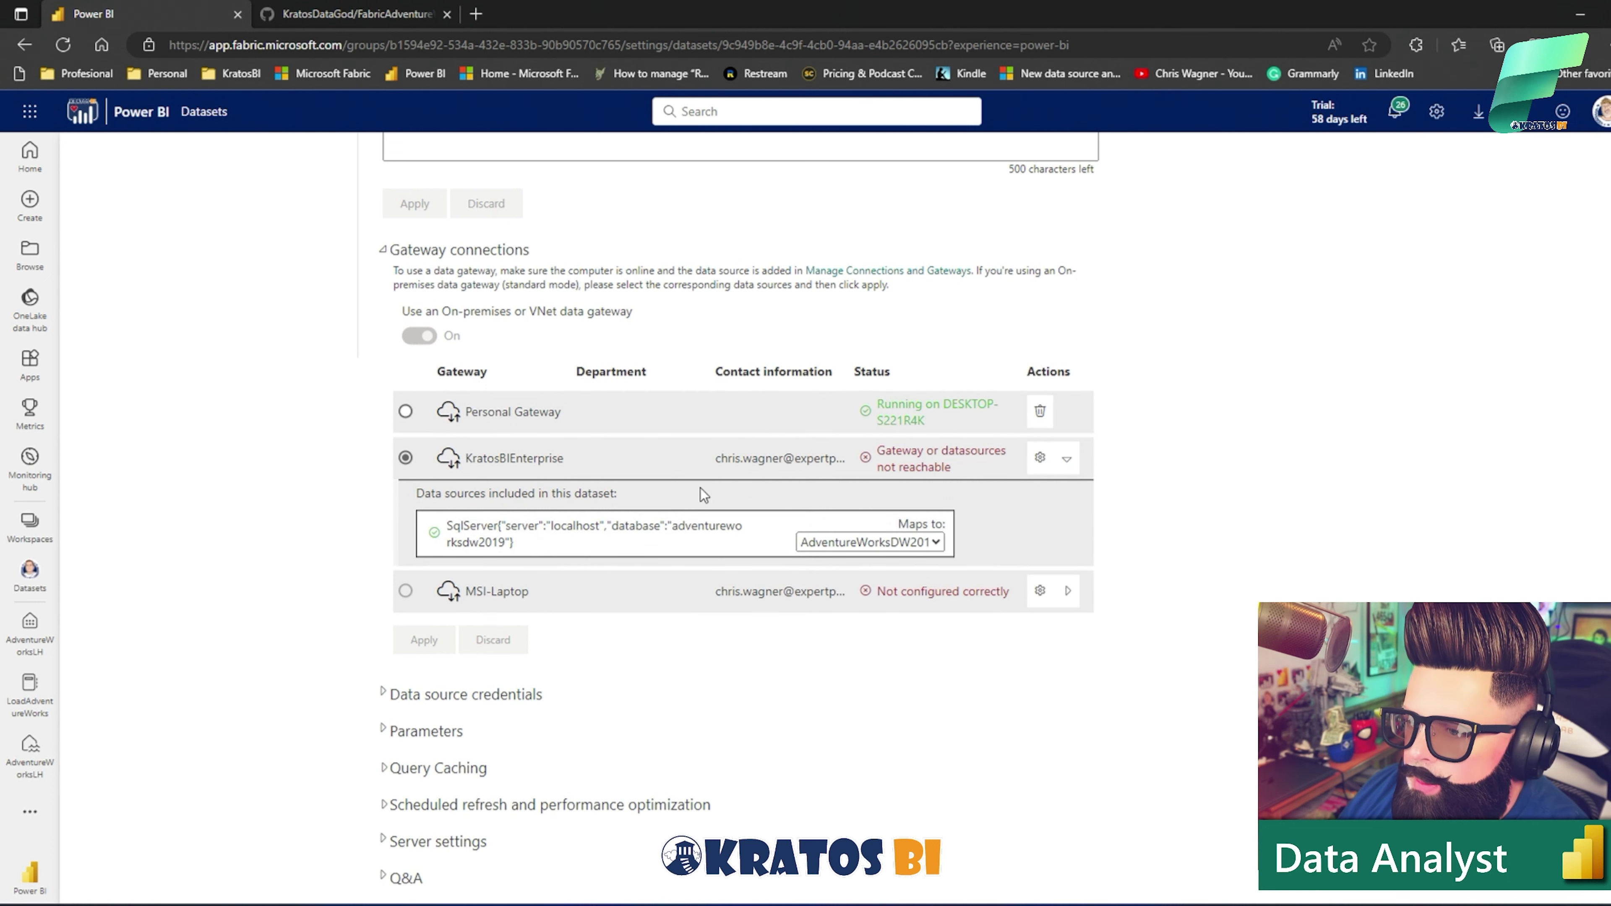
{"action": "left_click", "coordinate": [878, 543]}
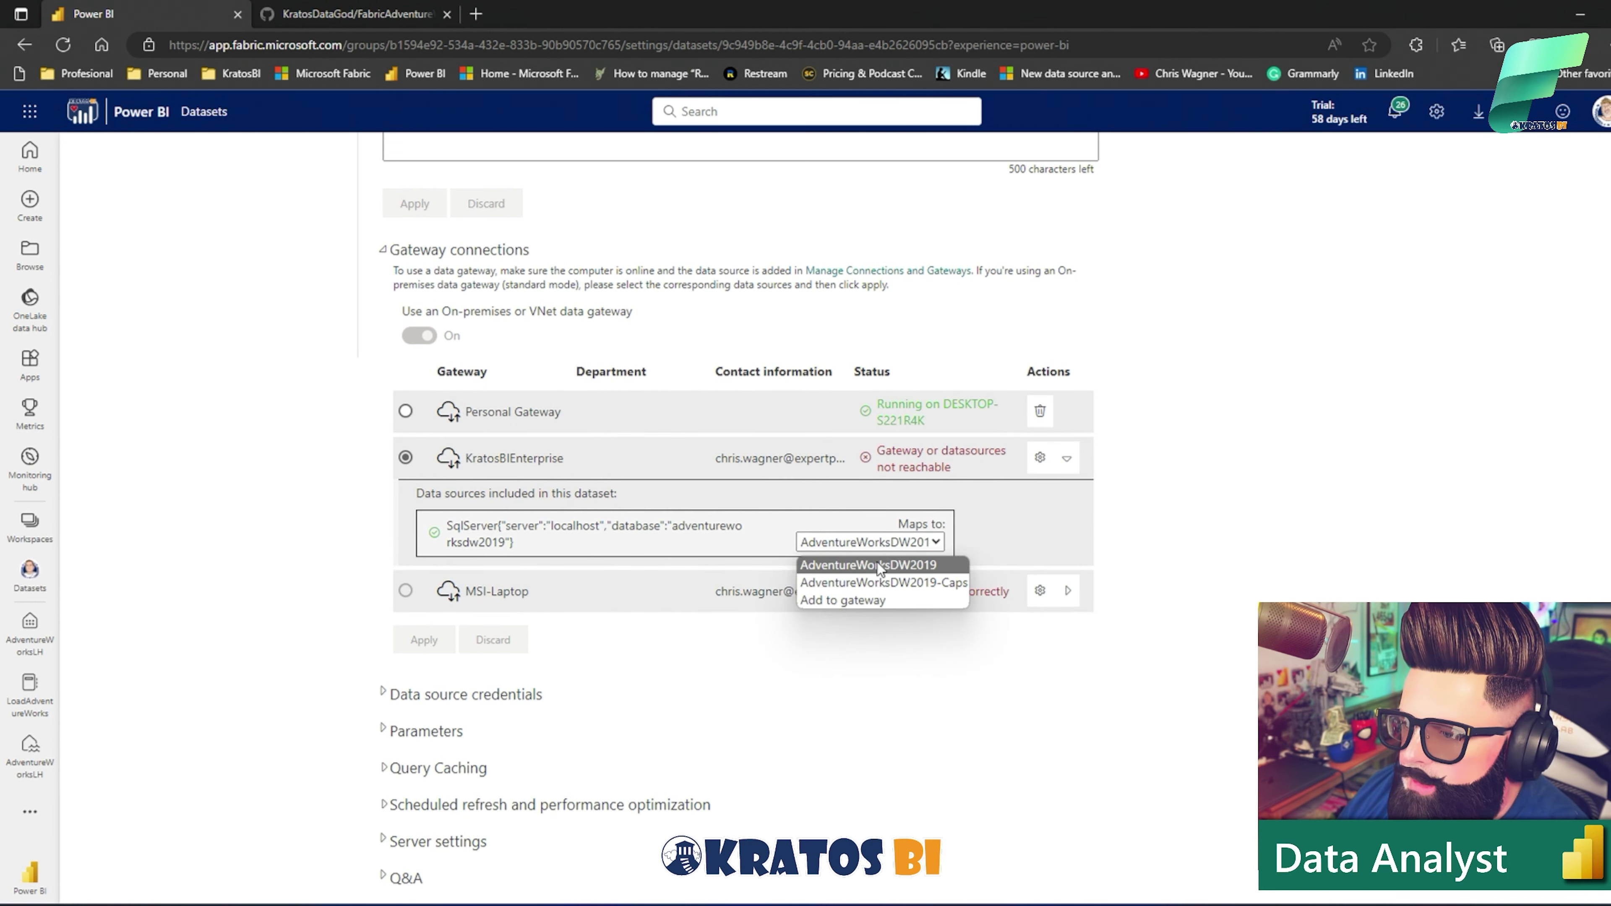
{"action": "left_click", "coordinate": [879, 564]}
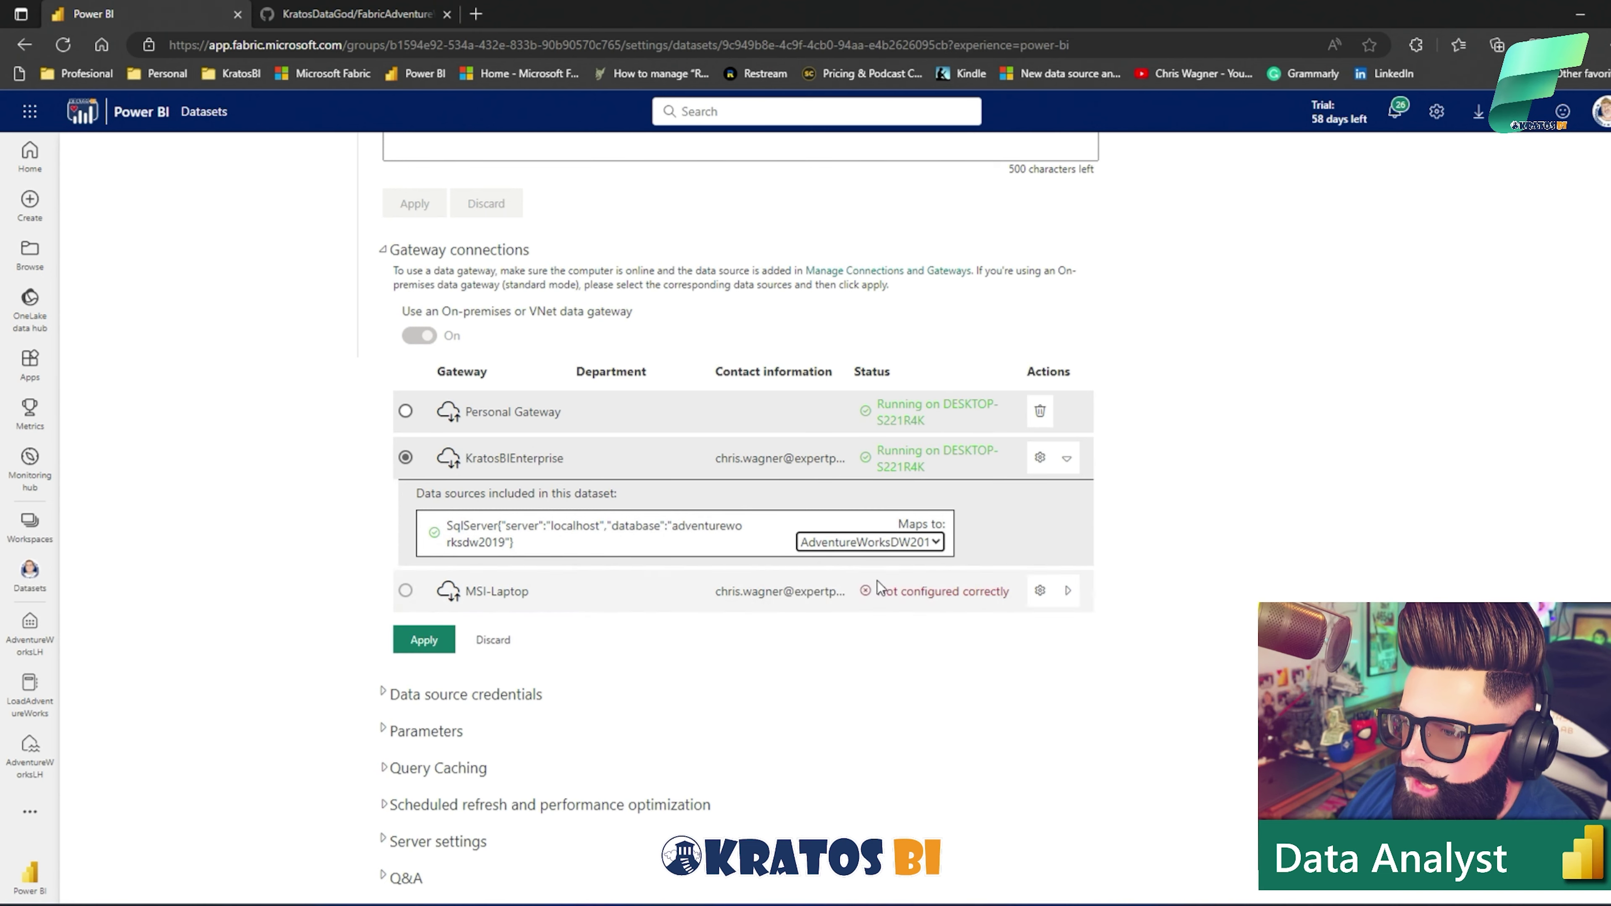
{"action": "left_click", "coordinate": [445, 644]}
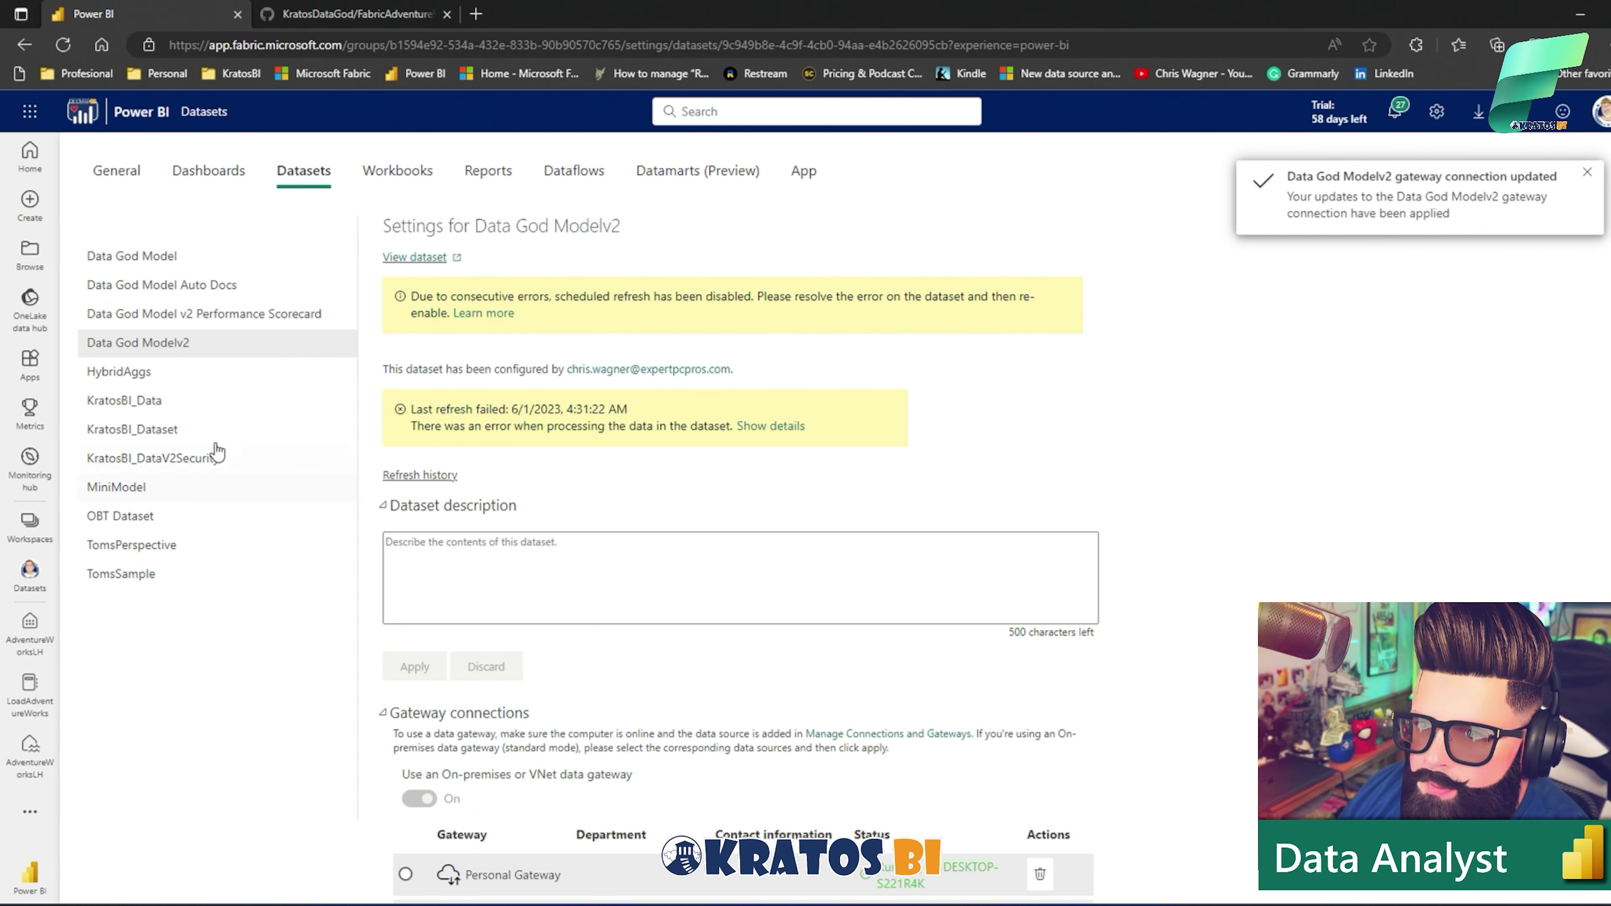
In Data God Model settings, map its data source to AdventureWorksDW2019-Caps and apply
{"action": "left_click", "coordinate": [203, 259]}
{"action": "scroll", "coordinate": [493, 687], "scroll_direction": "down", "scroll_amount": 1}
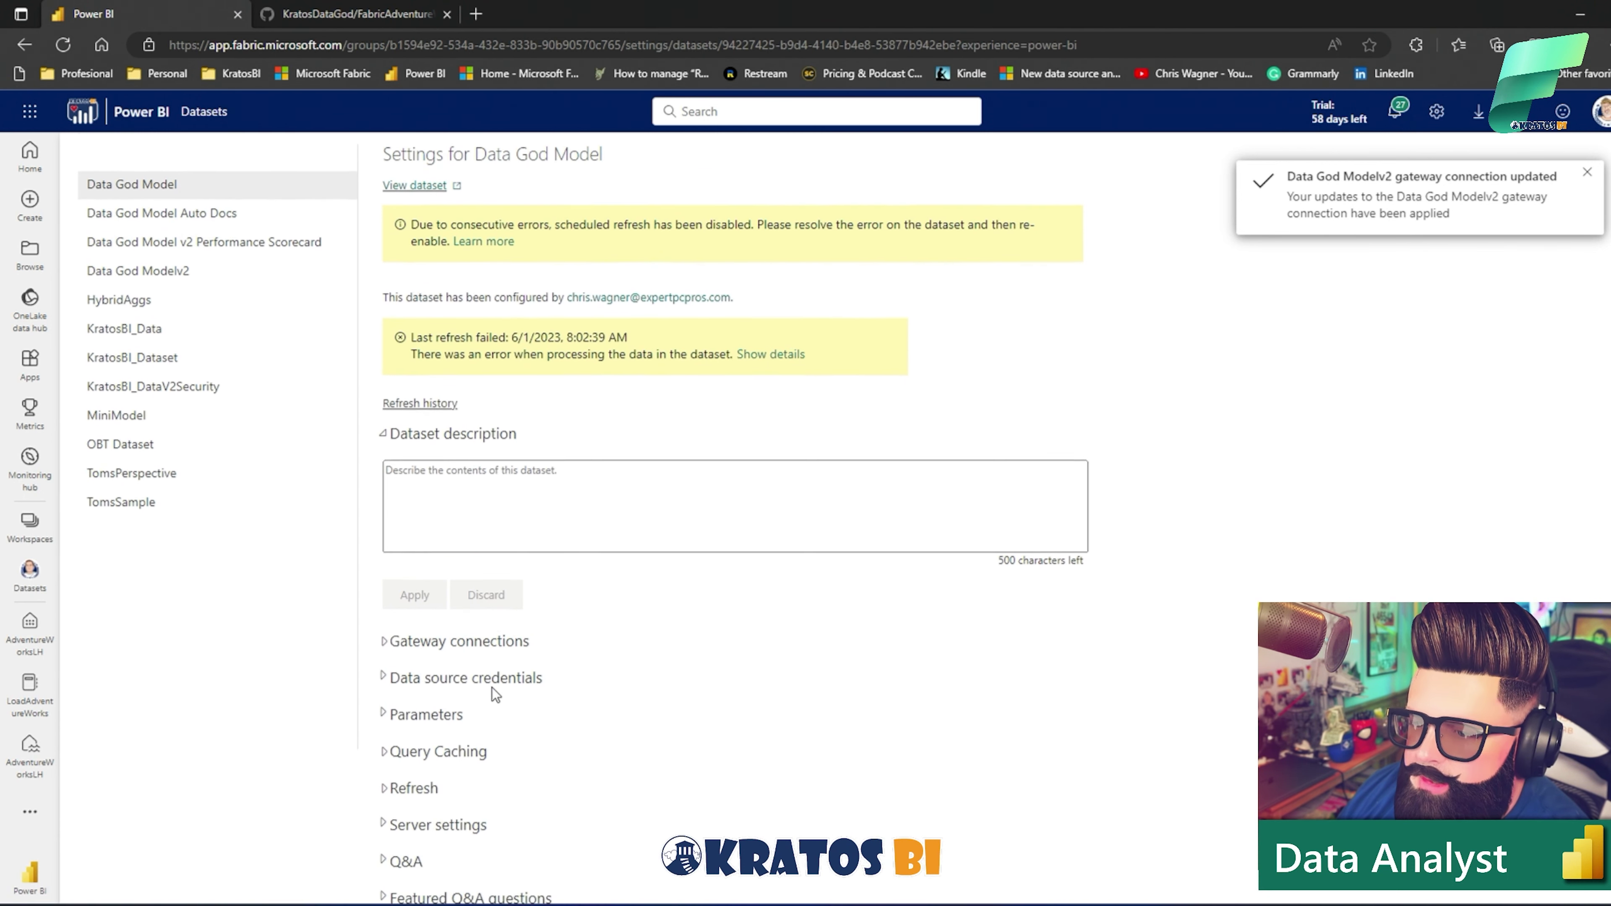
{"action": "scroll", "coordinate": [492, 687], "scroll_direction": "down", "scroll_amount": 1}
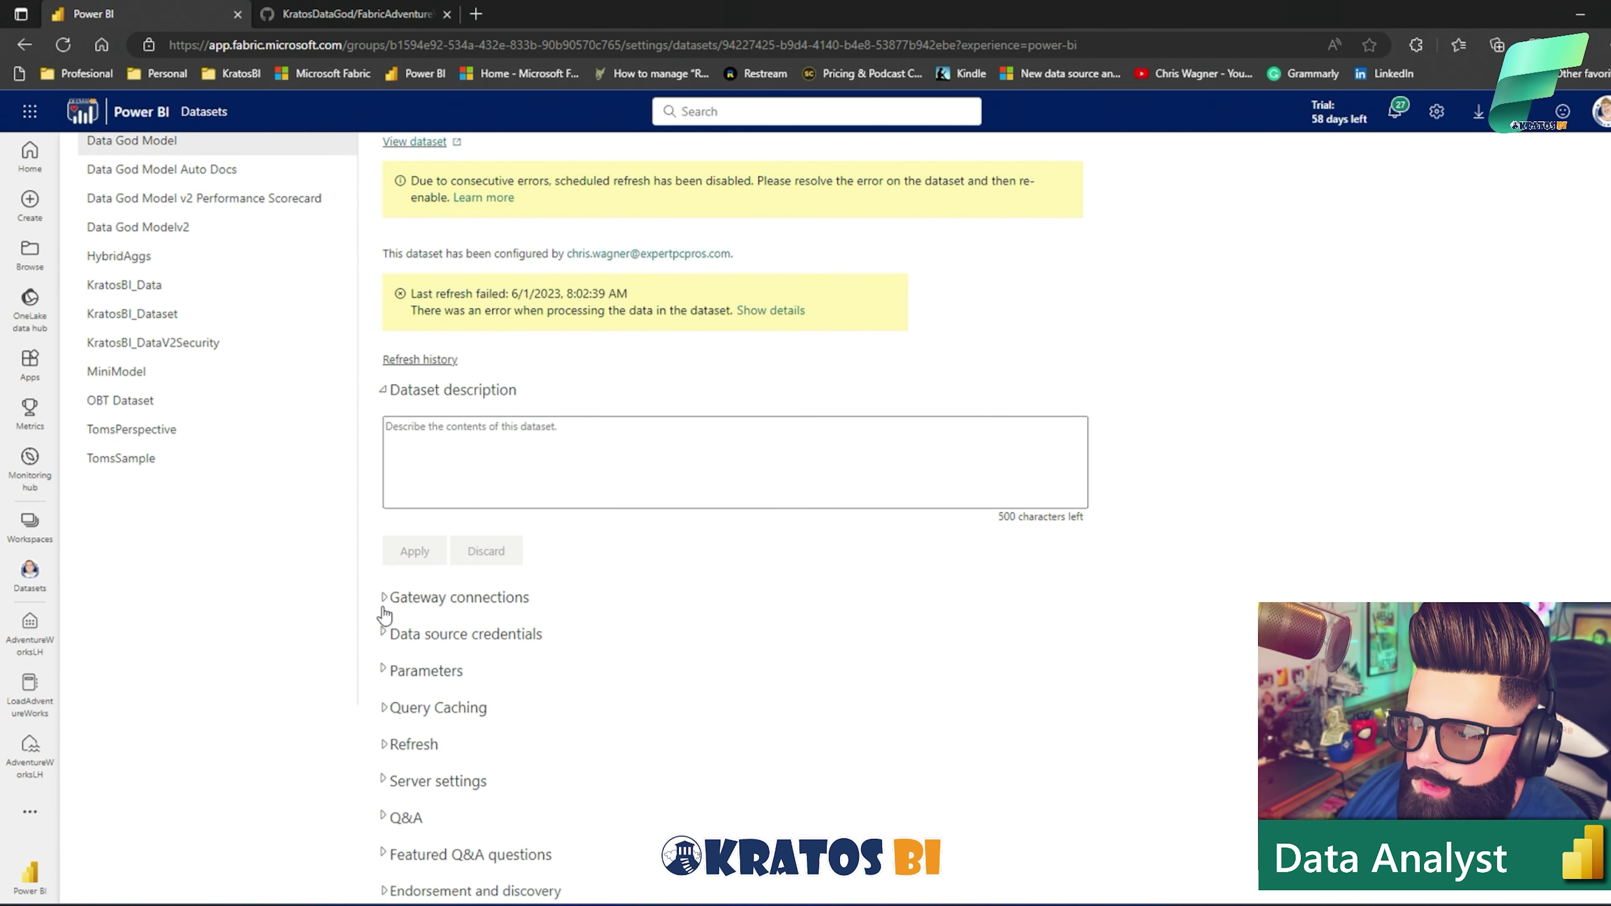
{"action": "left_click", "coordinate": [385, 600]}
{"action": "scroll", "coordinate": [507, 756], "scroll_direction": "down", "scroll_amount": 5}
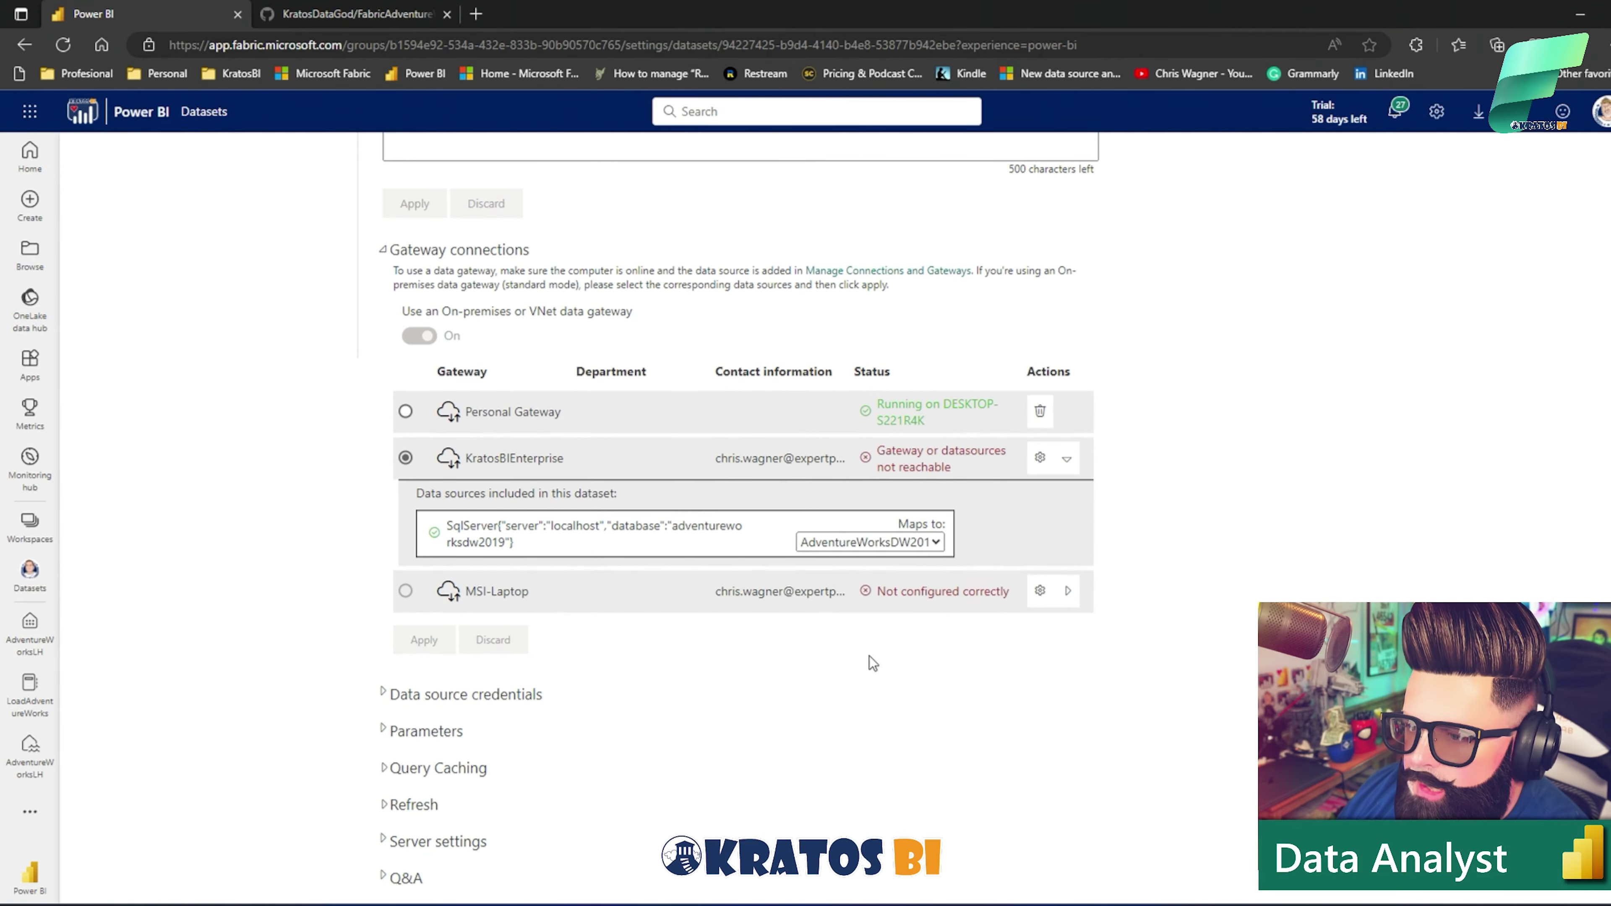
{"action": "left_click", "coordinate": [934, 541]}
{"action": "left_click", "coordinate": [926, 582]}
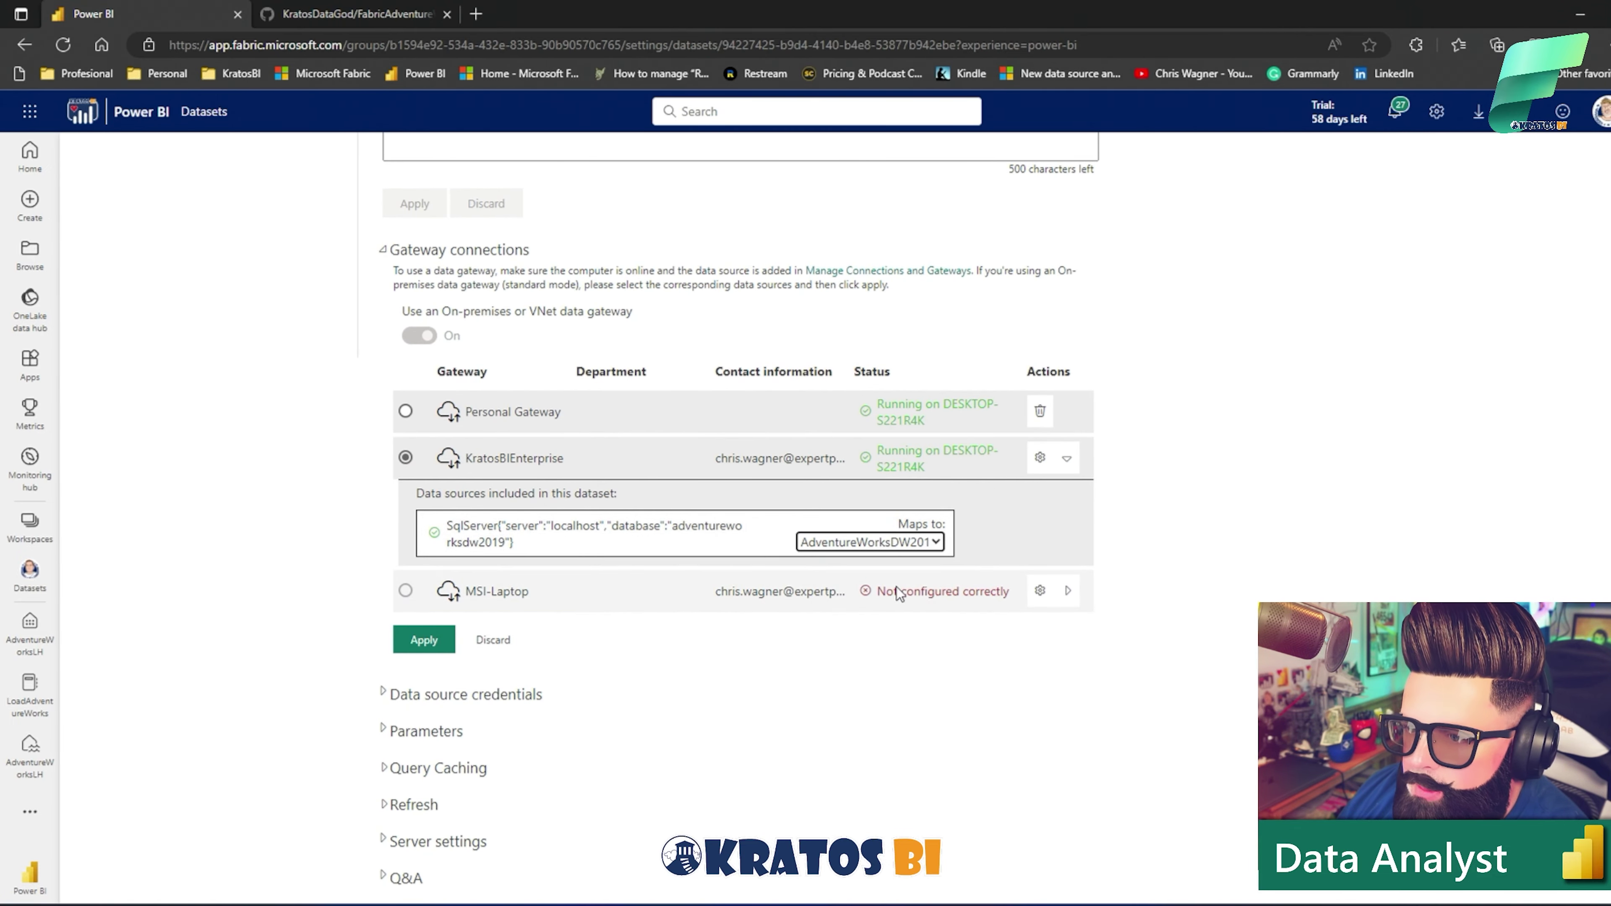
{"action": "left_click", "coordinate": [424, 640]}
{"action": "scroll", "coordinate": [496, 730], "scroll_direction": "up", "scroll_amount": 7}
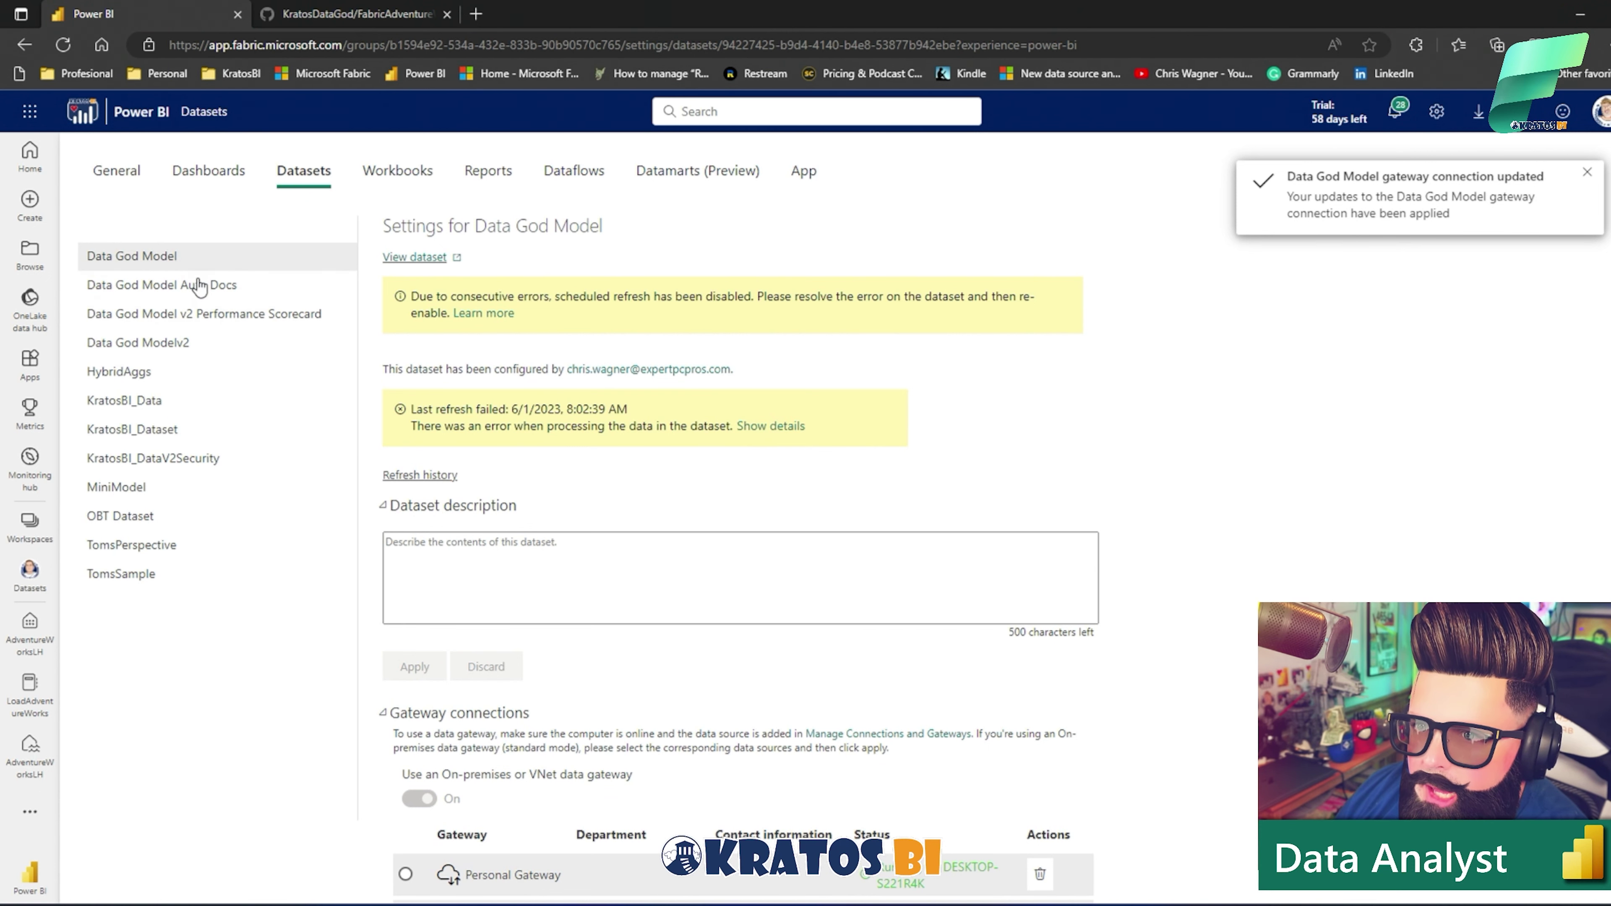
Refresh Data God Model and Data God Modelv2, then check them In progress in the Monitoring hub
{"action": "left_click", "coordinate": [30, 571]}
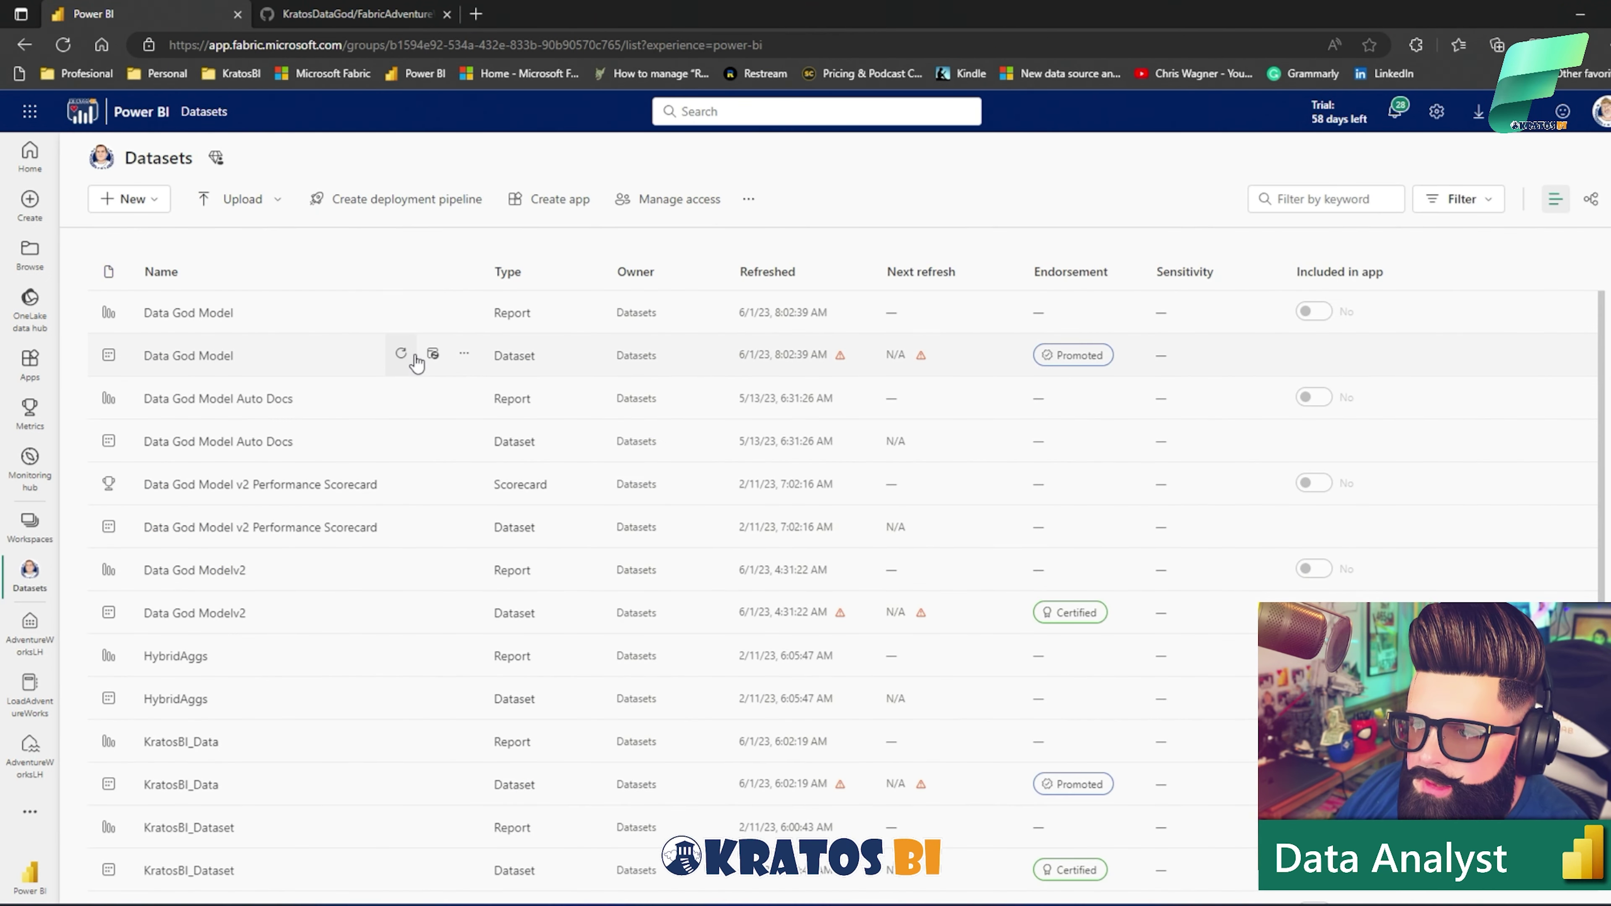
{"action": "left_click", "coordinate": [471, 355]}
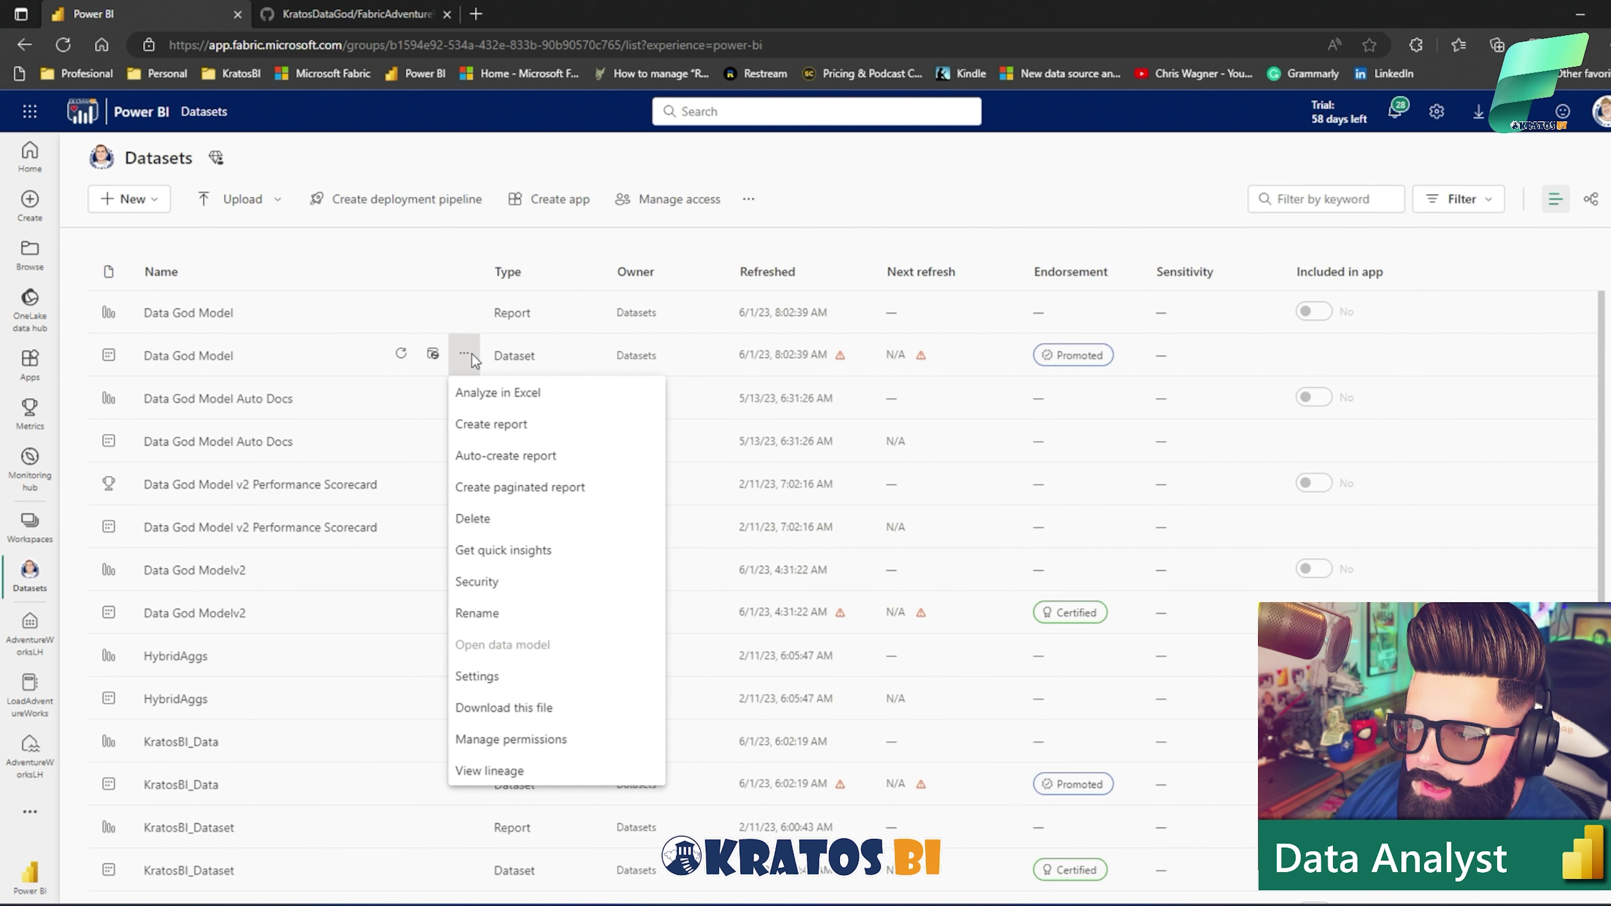
{"action": "left_click", "coordinate": [401, 359]}
{"action": "left_click", "coordinate": [401, 360]}
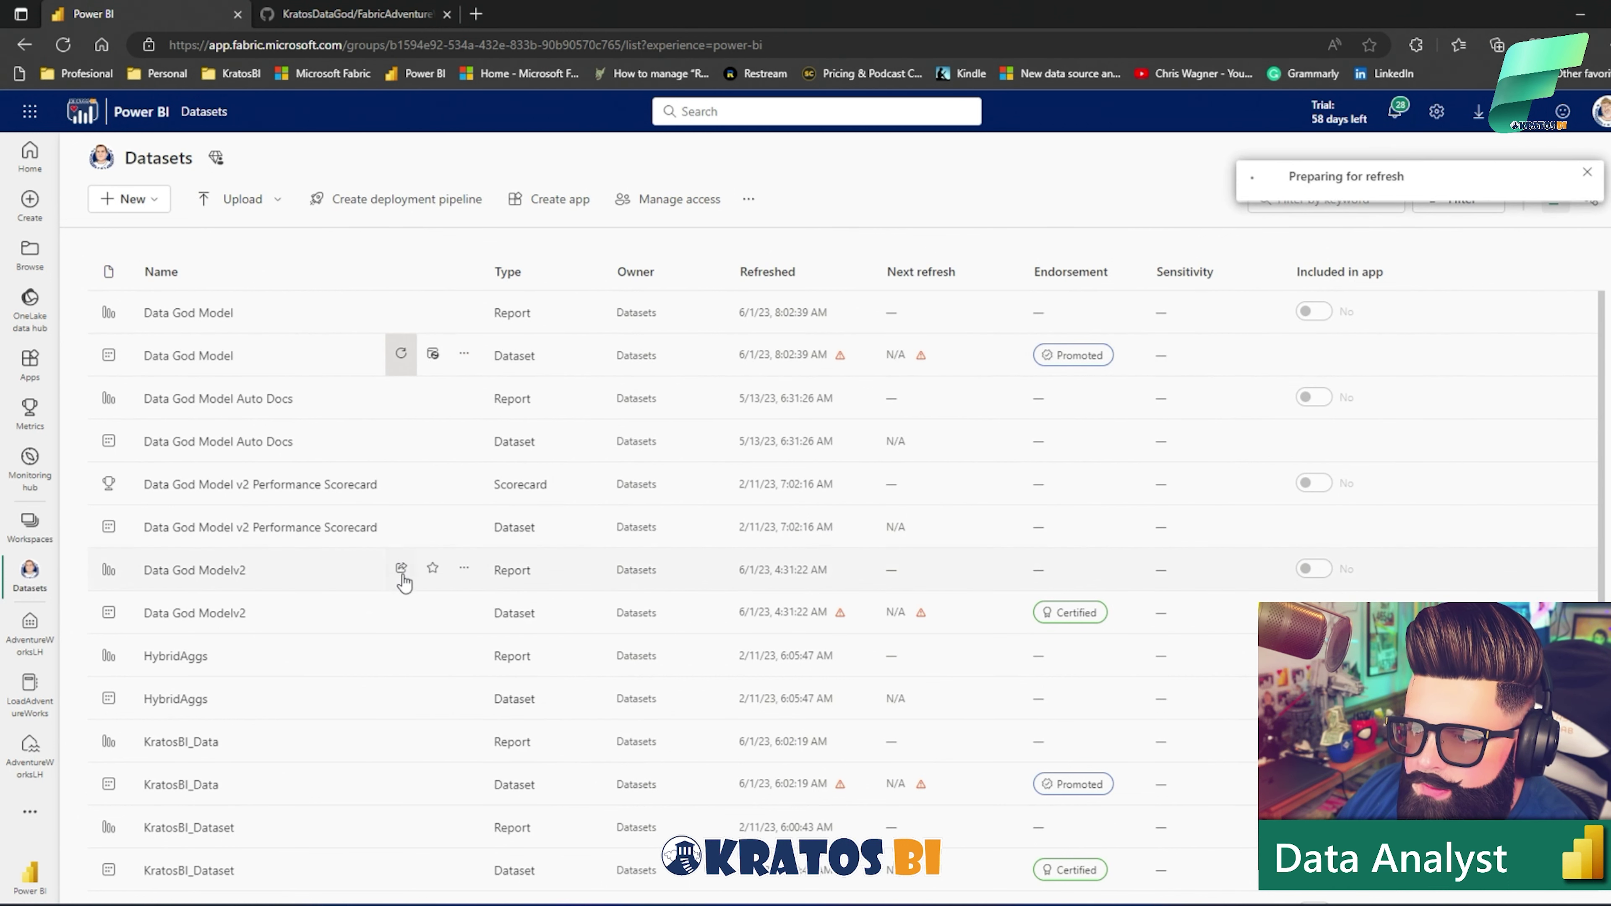
{"action": "left_click", "coordinate": [399, 619]}
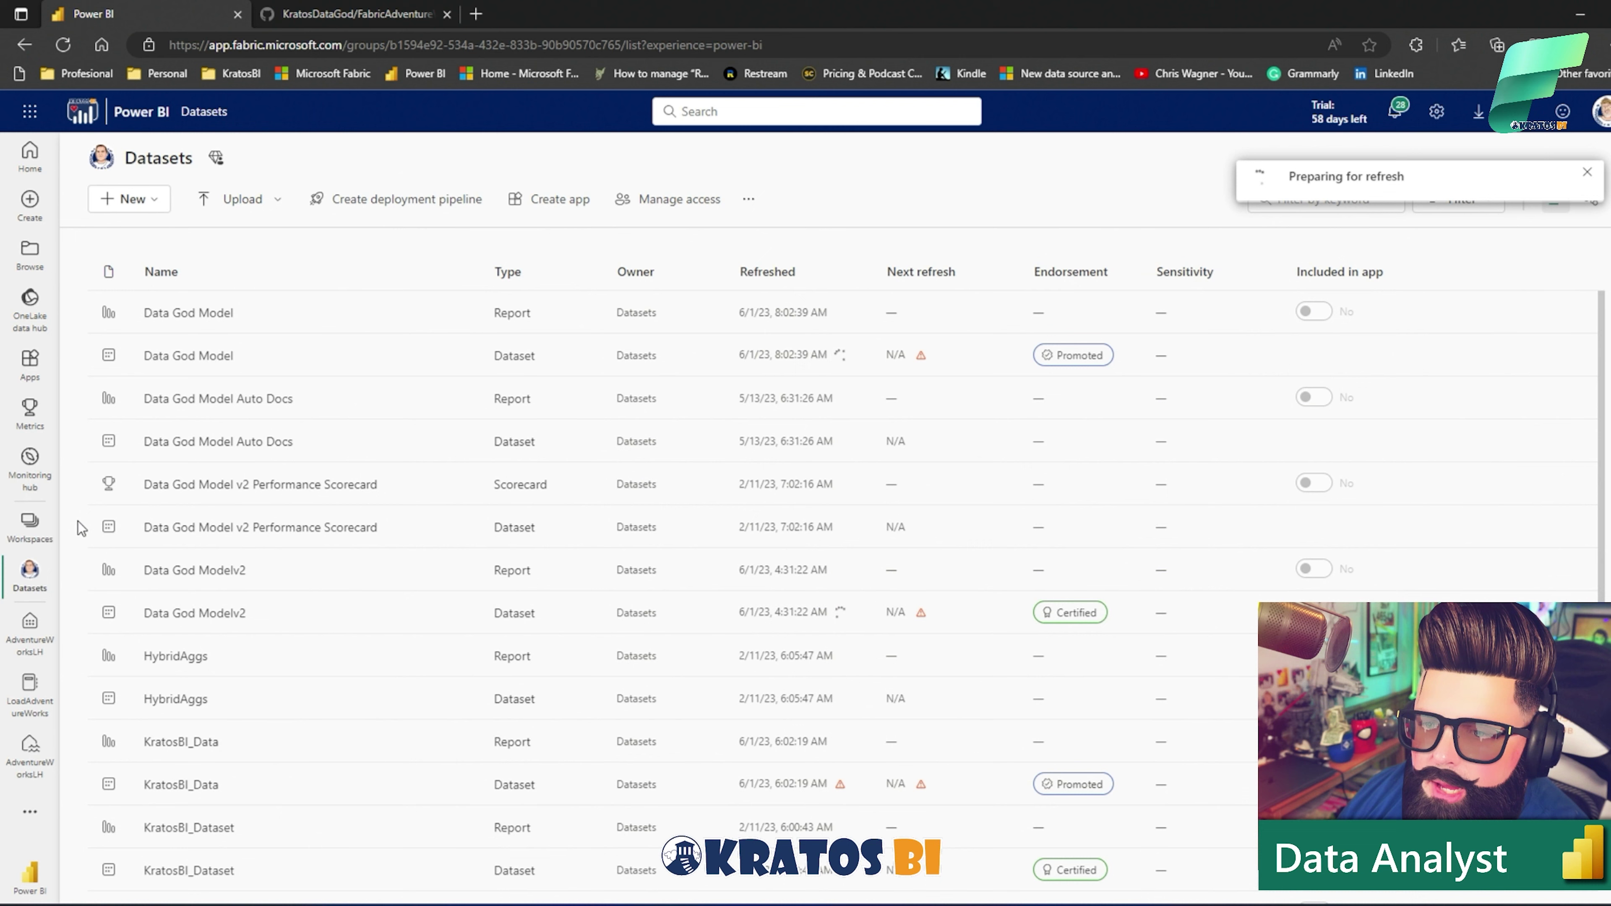
{"action": "left_click", "coordinate": [31, 467]}
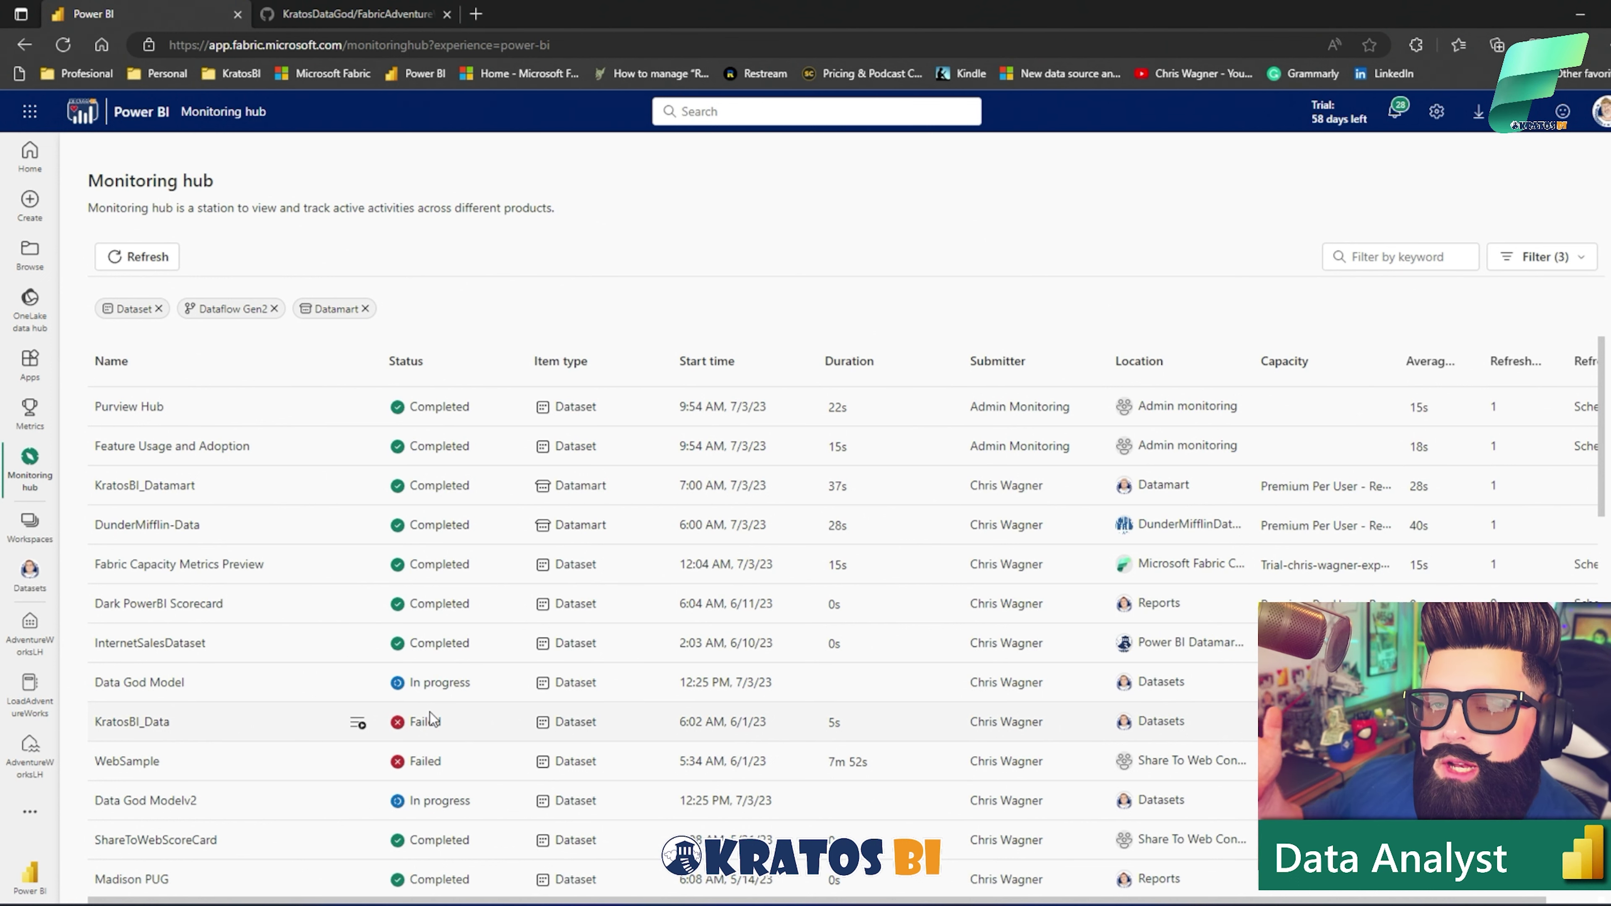
{"action": "scroll", "coordinate": [468, 651], "scroll_direction": "down", "scroll_amount": 3}
{"action": "scroll", "coordinate": [469, 647], "scroll_direction": "up", "scroll_amount": 3}
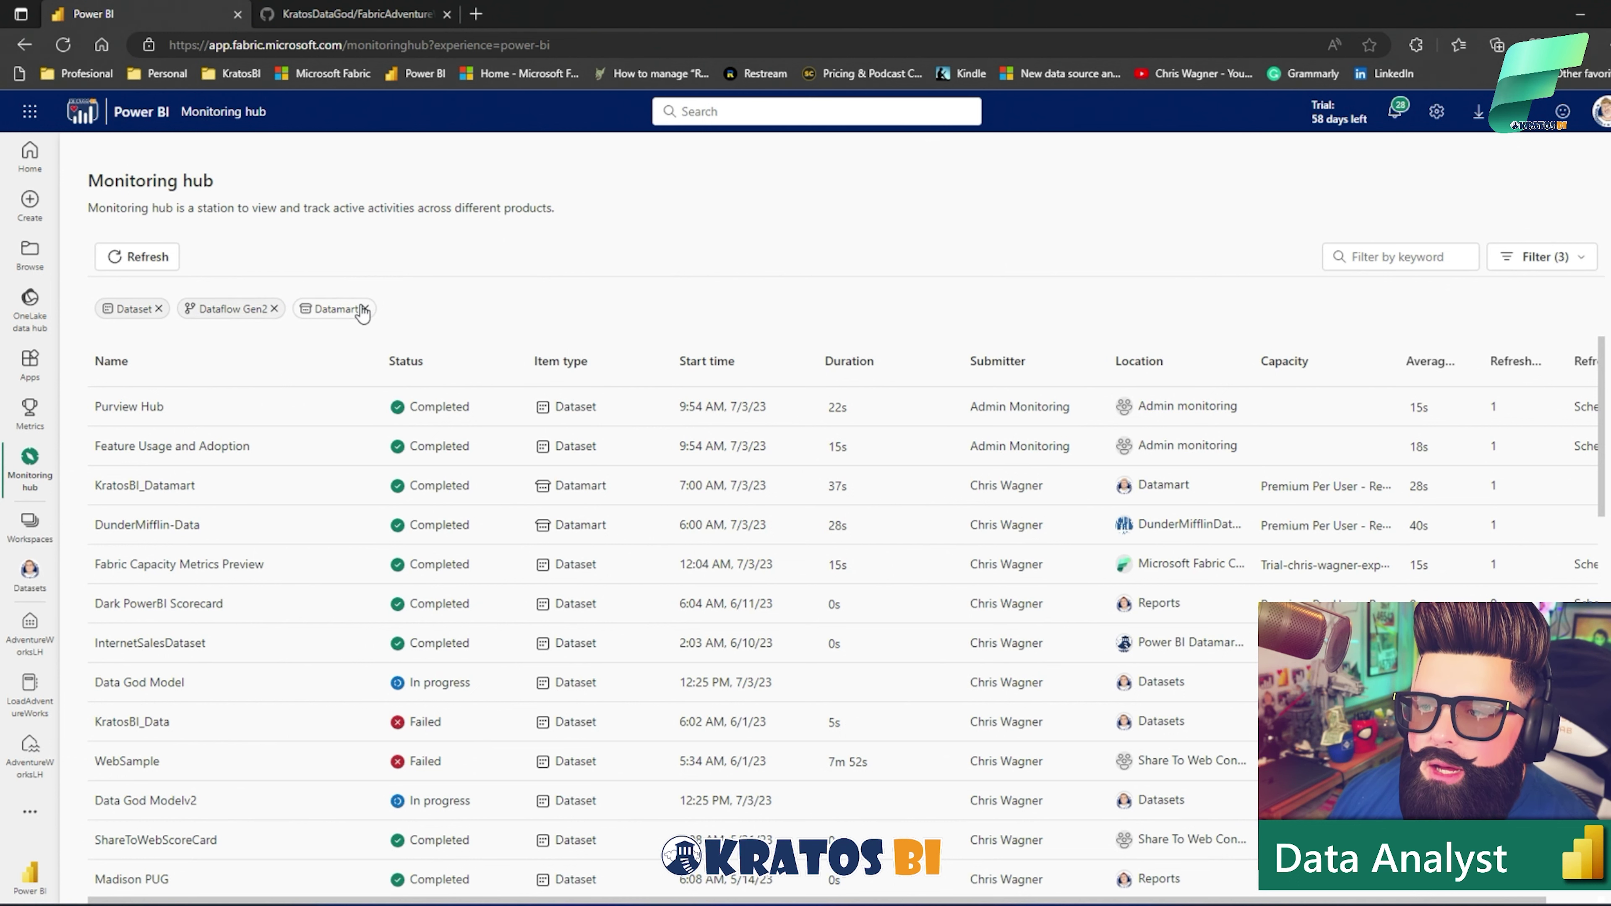
Remove the Datamart, Dataset and Dataflow Gen2 filters and scroll through every listed activity
{"action": "left_click", "coordinate": [365, 309]}
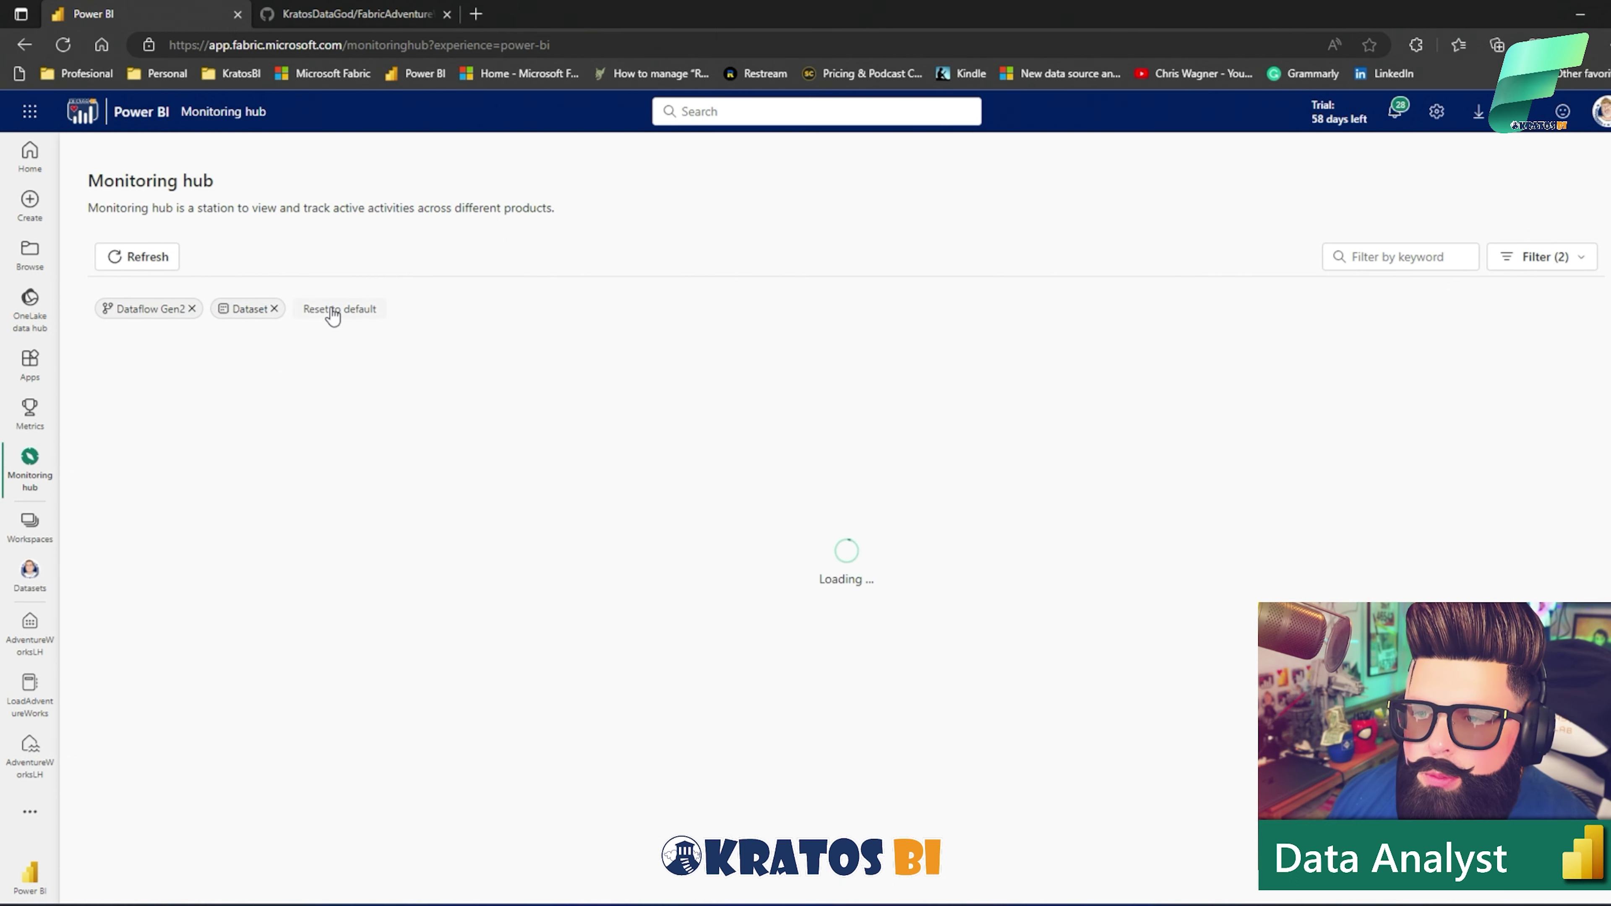
{"action": "left_click", "coordinate": [274, 309]}
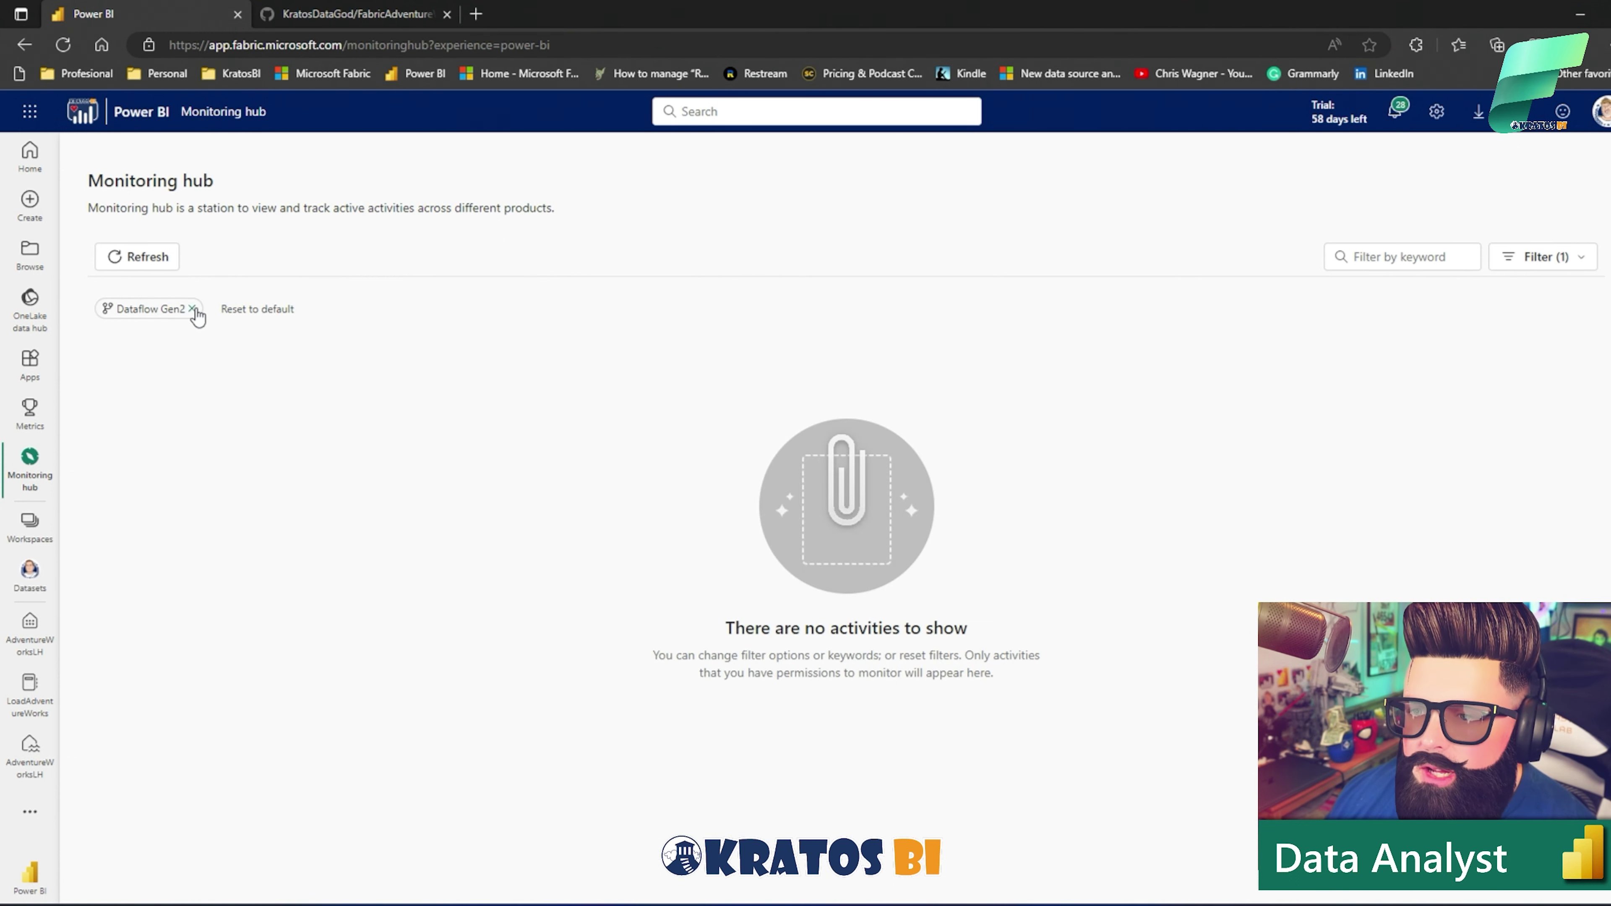
{"action": "left_click", "coordinate": [193, 309]}
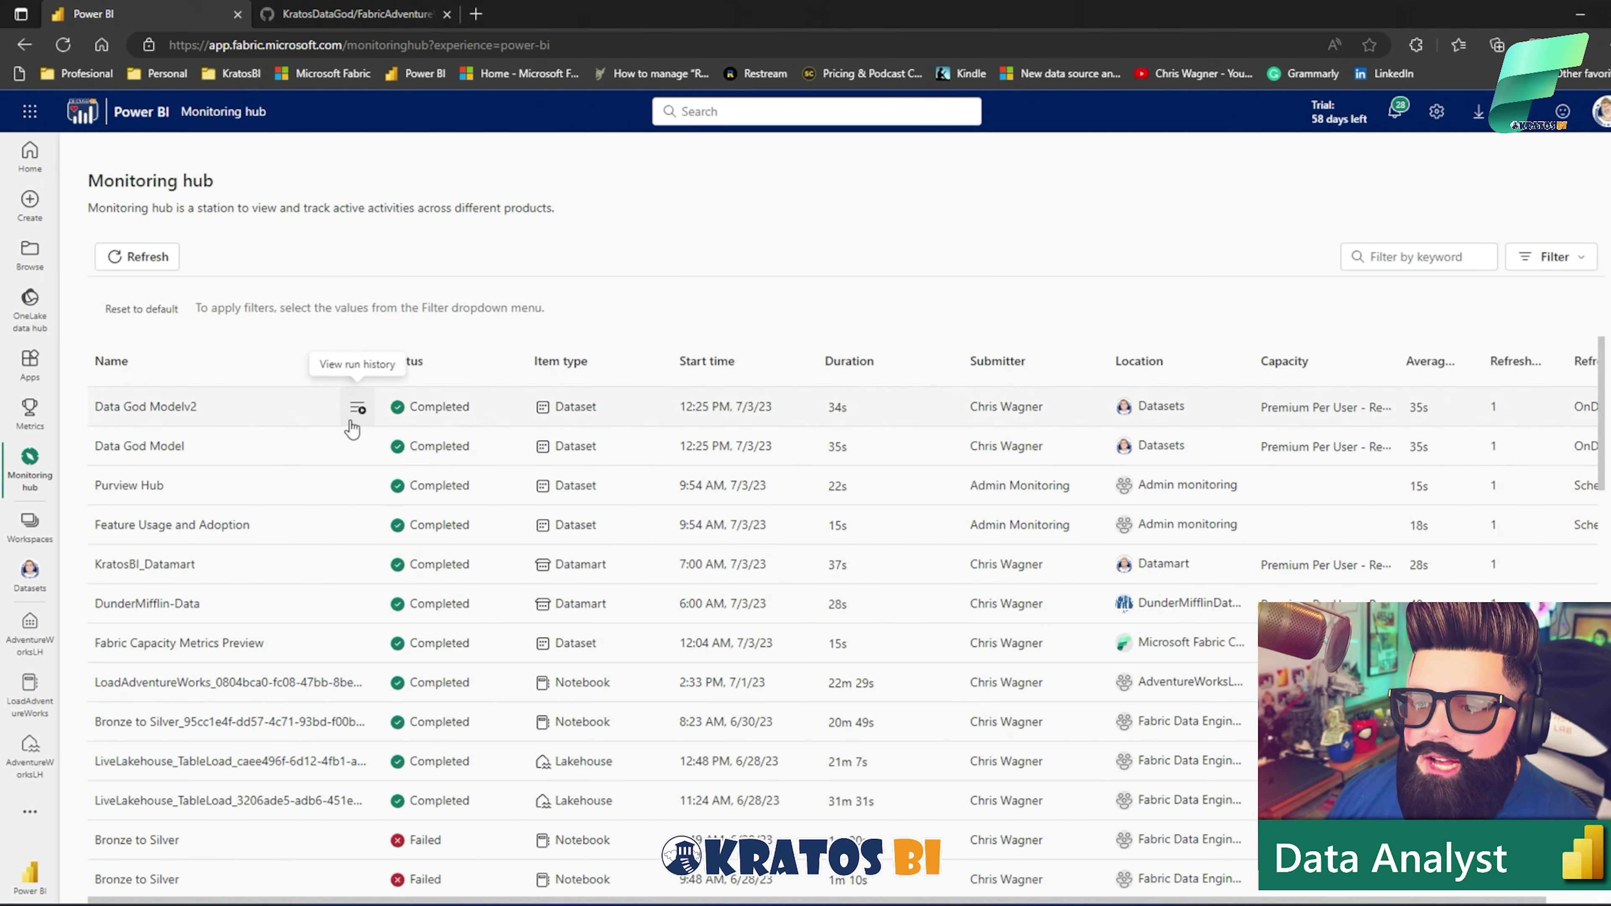
{"action": "scroll", "coordinate": [353, 475], "scroll_direction": "down", "scroll_amount": 3}
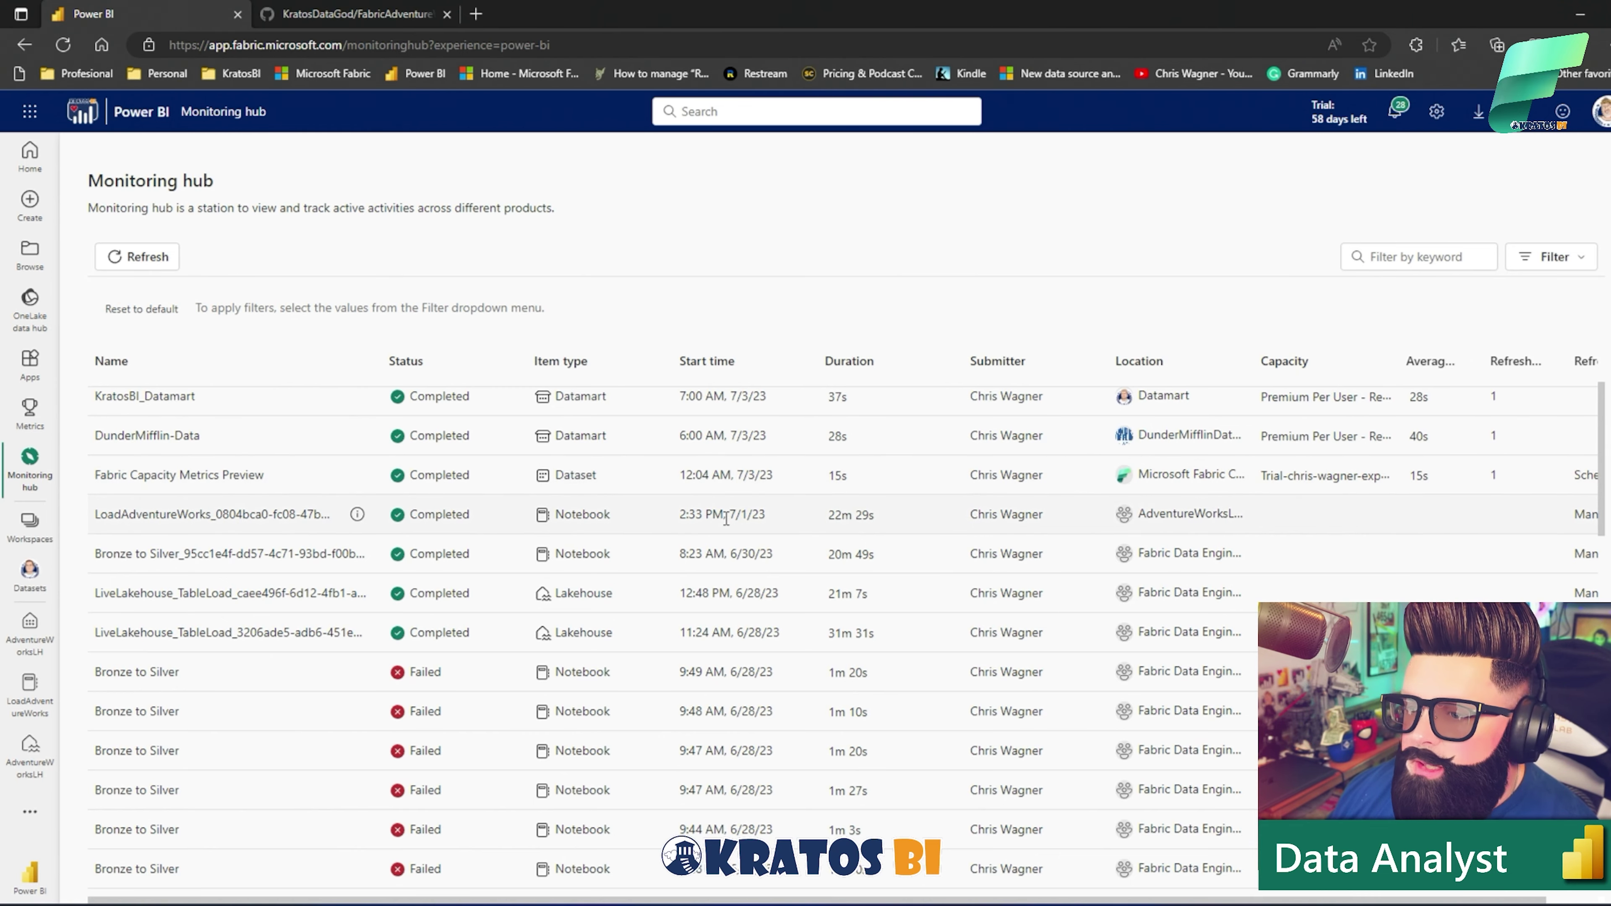
{"action": "scroll", "coordinate": [726, 519], "scroll_direction": "down", "scroll_amount": 10}
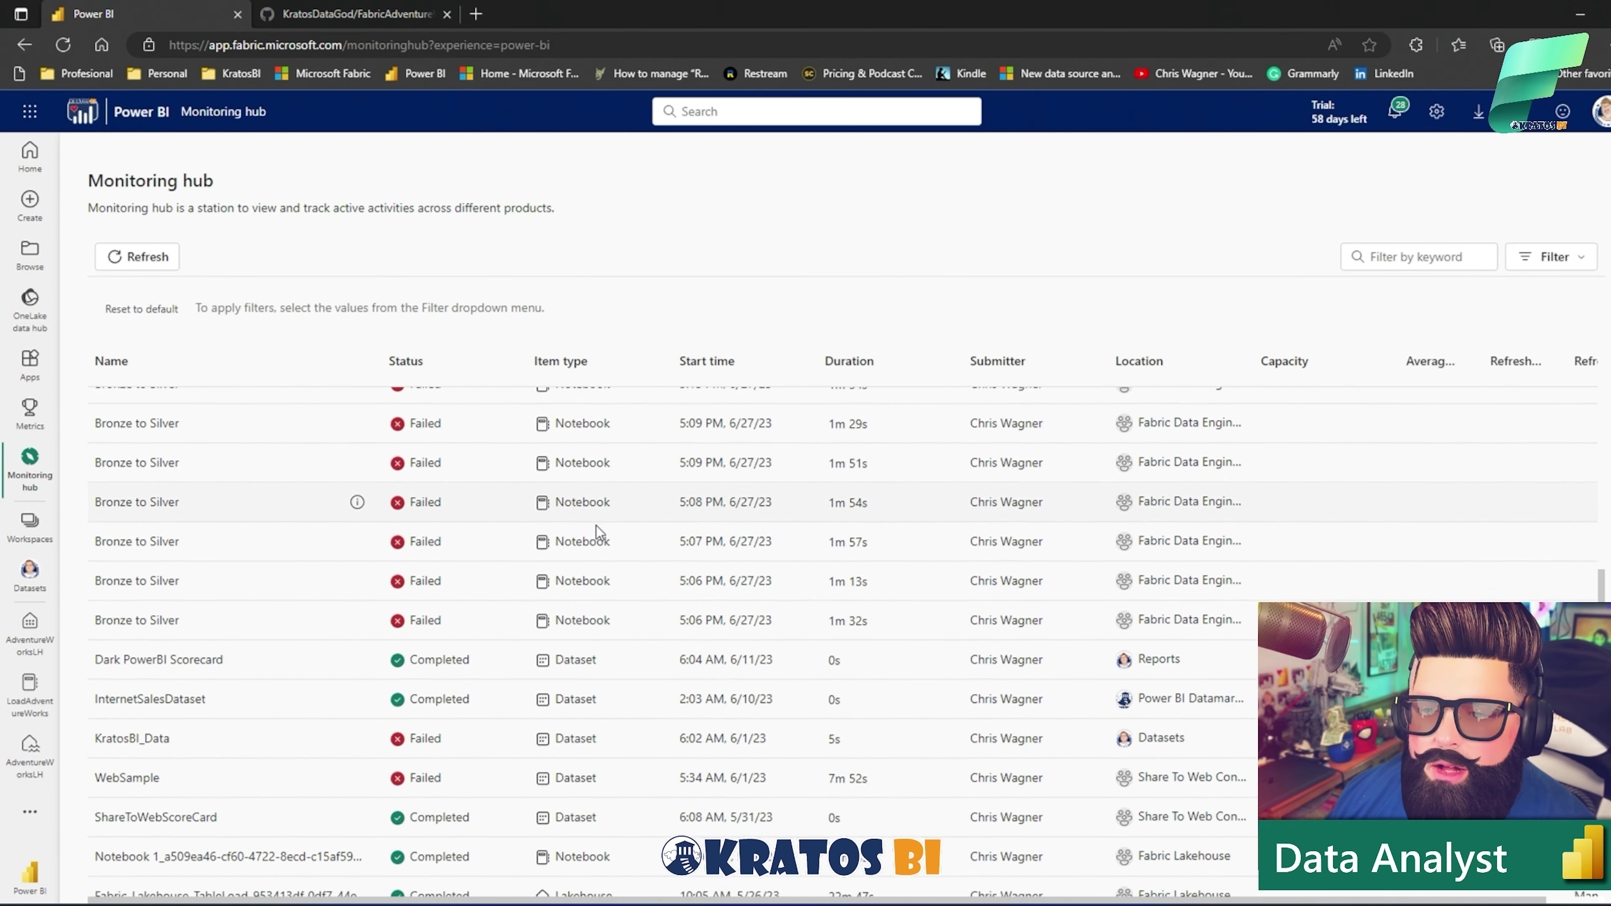
{"action": "scroll", "coordinate": [597, 525], "scroll_direction": "up", "scroll_amount": 5}
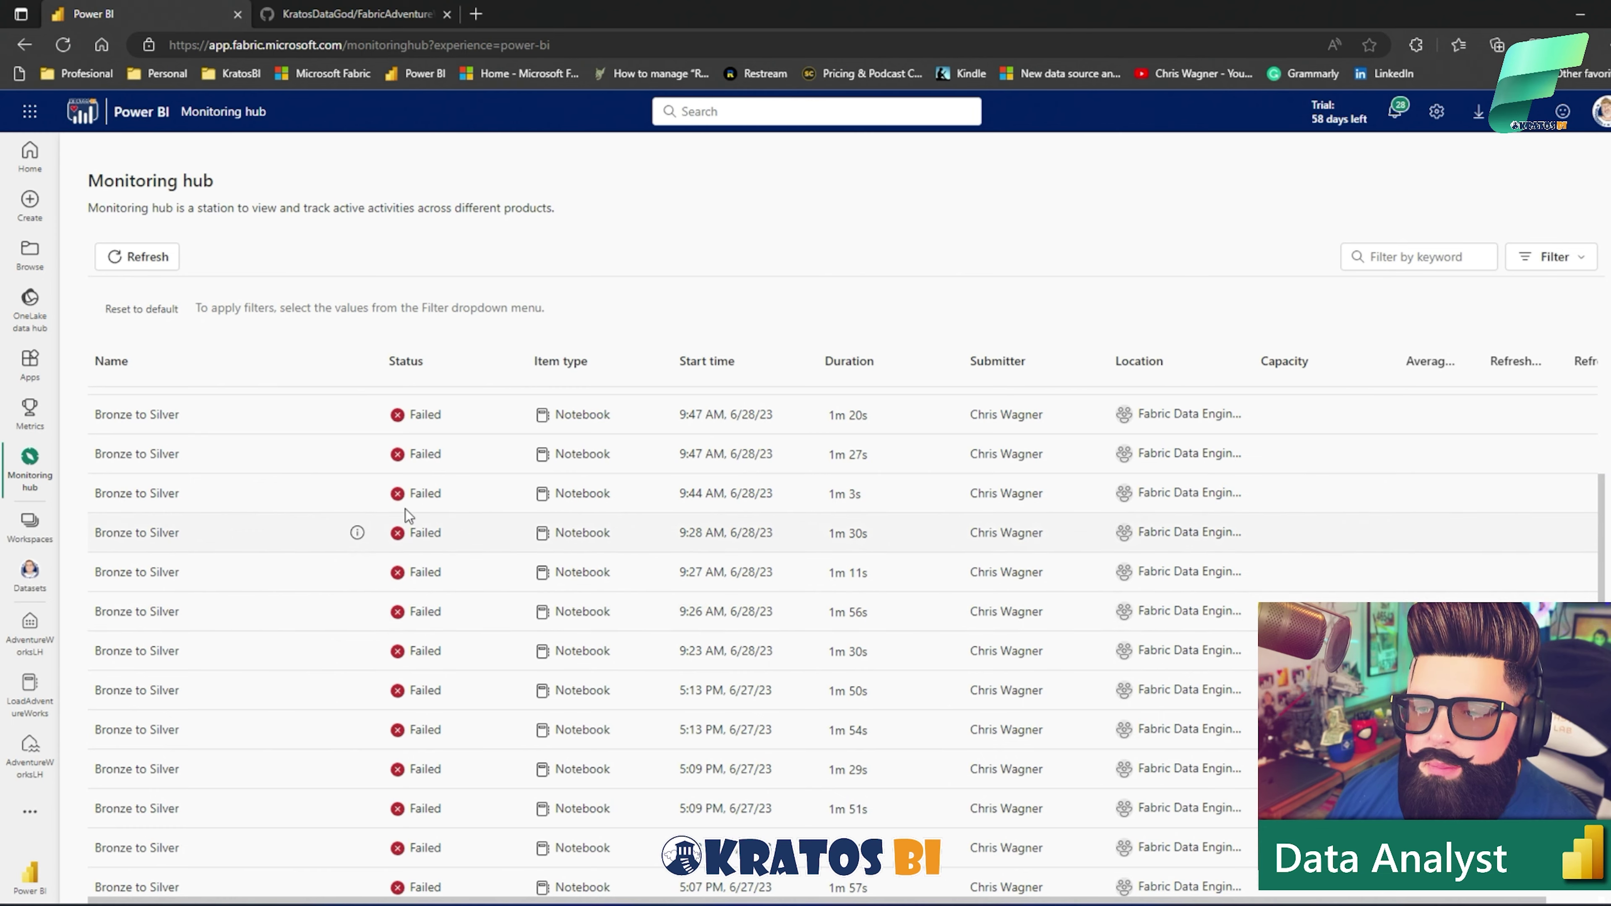
{"action": "scroll", "coordinate": [421, 567], "scroll_direction": "down", "scroll_amount": 5}
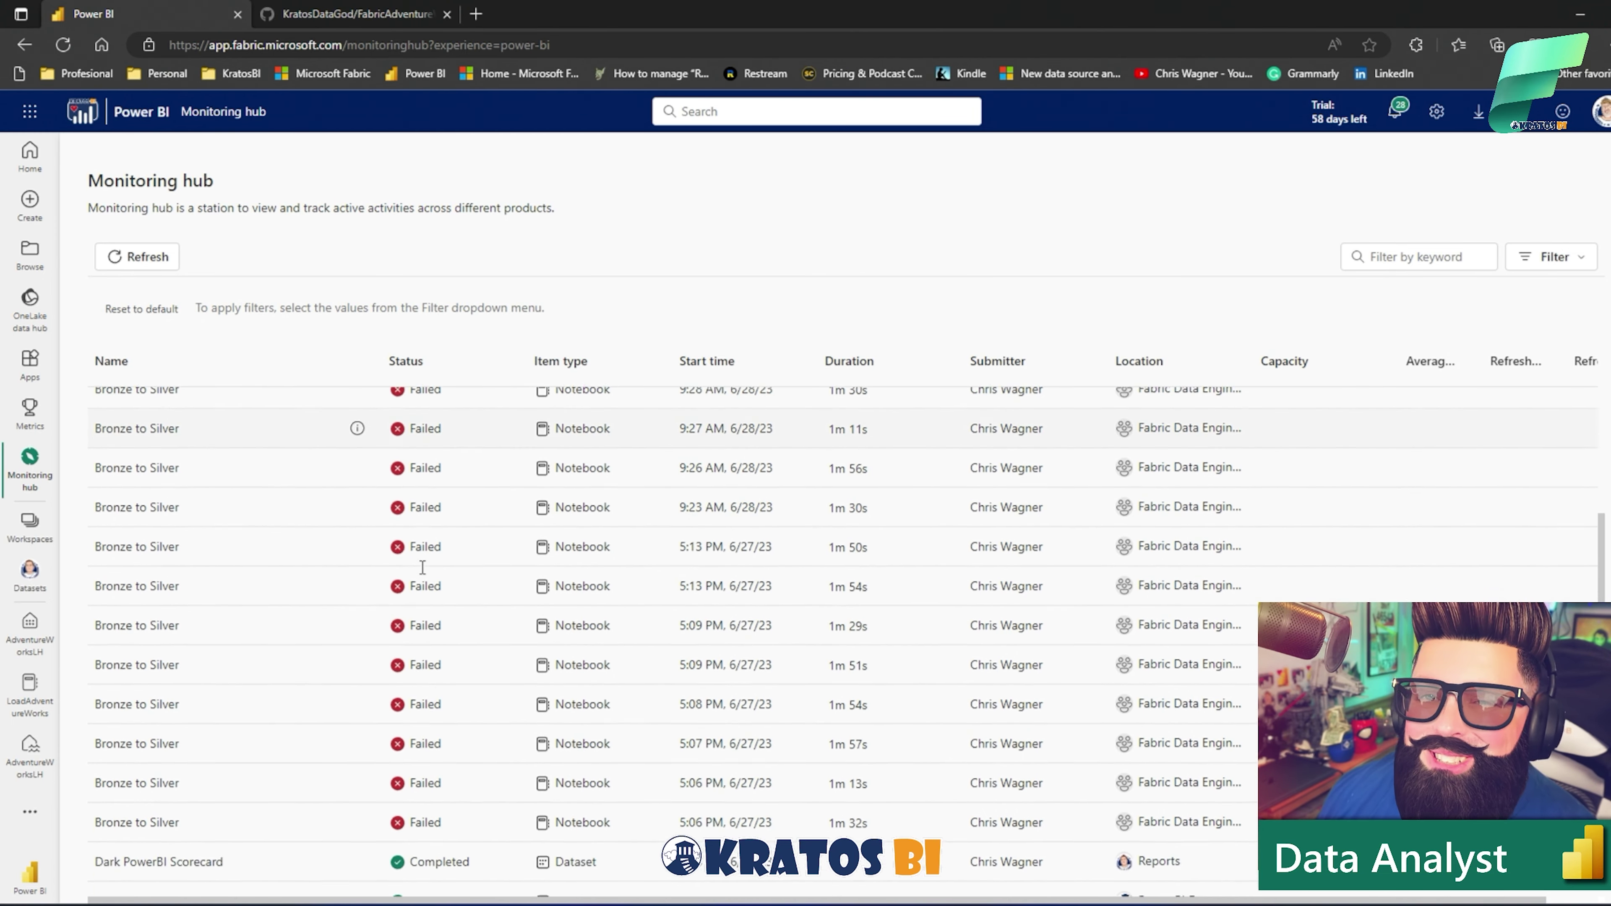
{"action": "scroll", "coordinate": [494, 570], "scroll_direction": "up", "scroll_amount": 3}
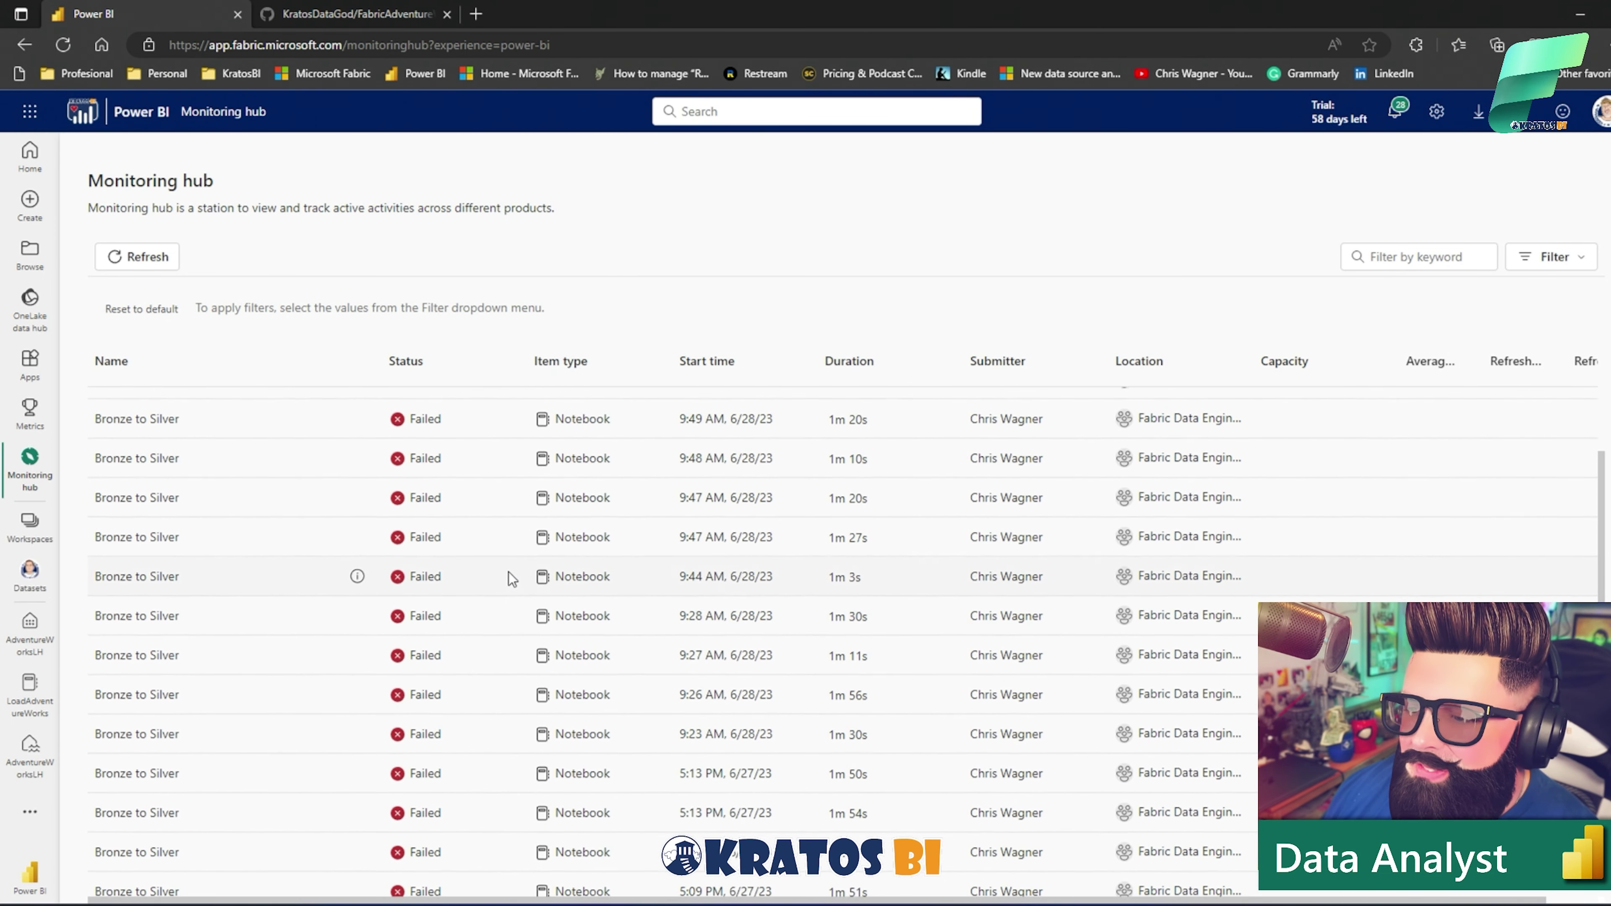
{"action": "scroll", "coordinate": [539, 575], "scroll_direction": "down", "scroll_amount": 8}
{"action": "scroll", "coordinate": [586, 587], "scroll_direction": "up", "scroll_amount": 10}
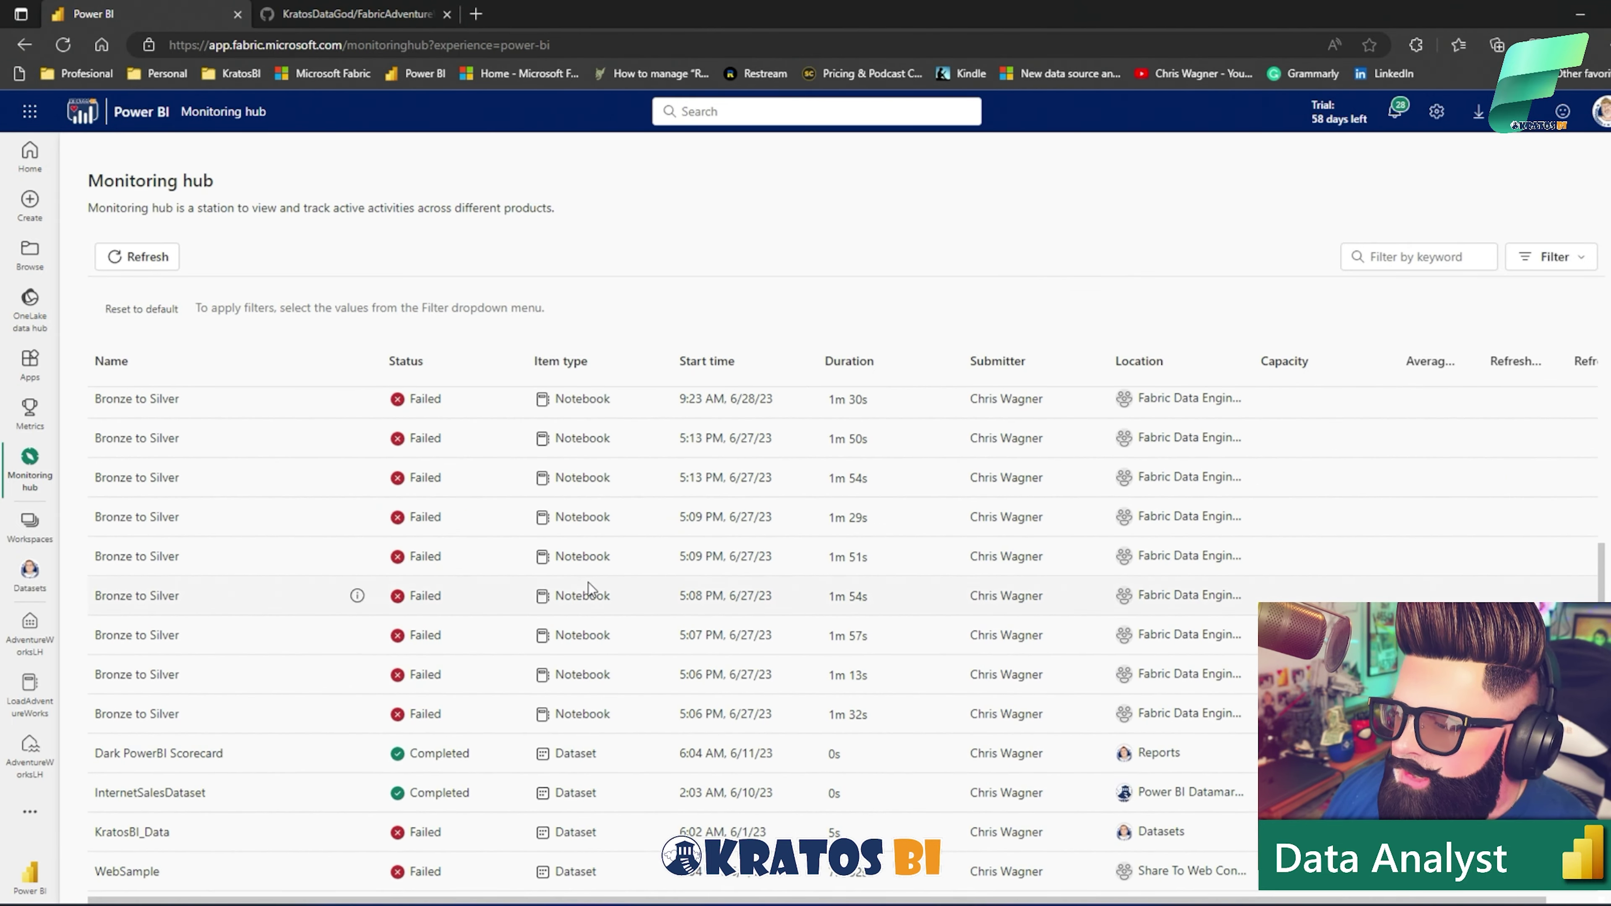